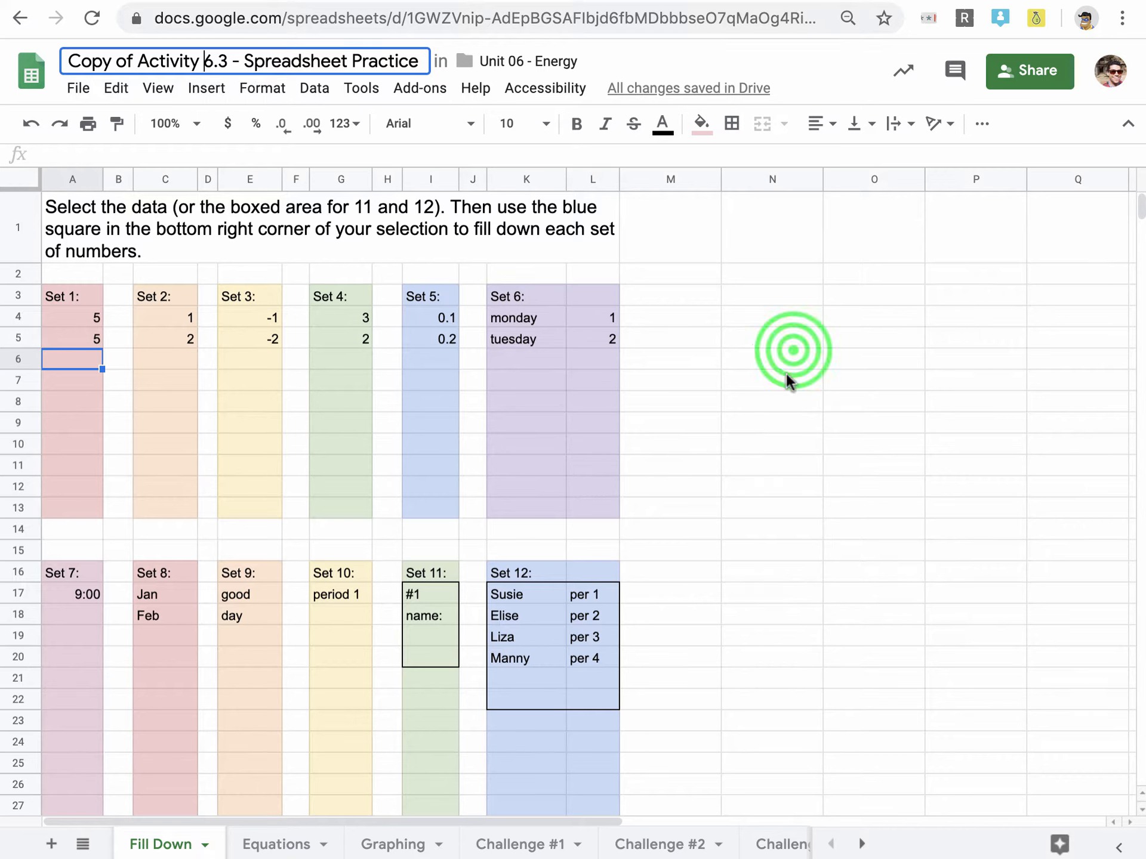
Enter the formula =5*40 in cell N6 of the Fill Down sheet.
click(793, 352)
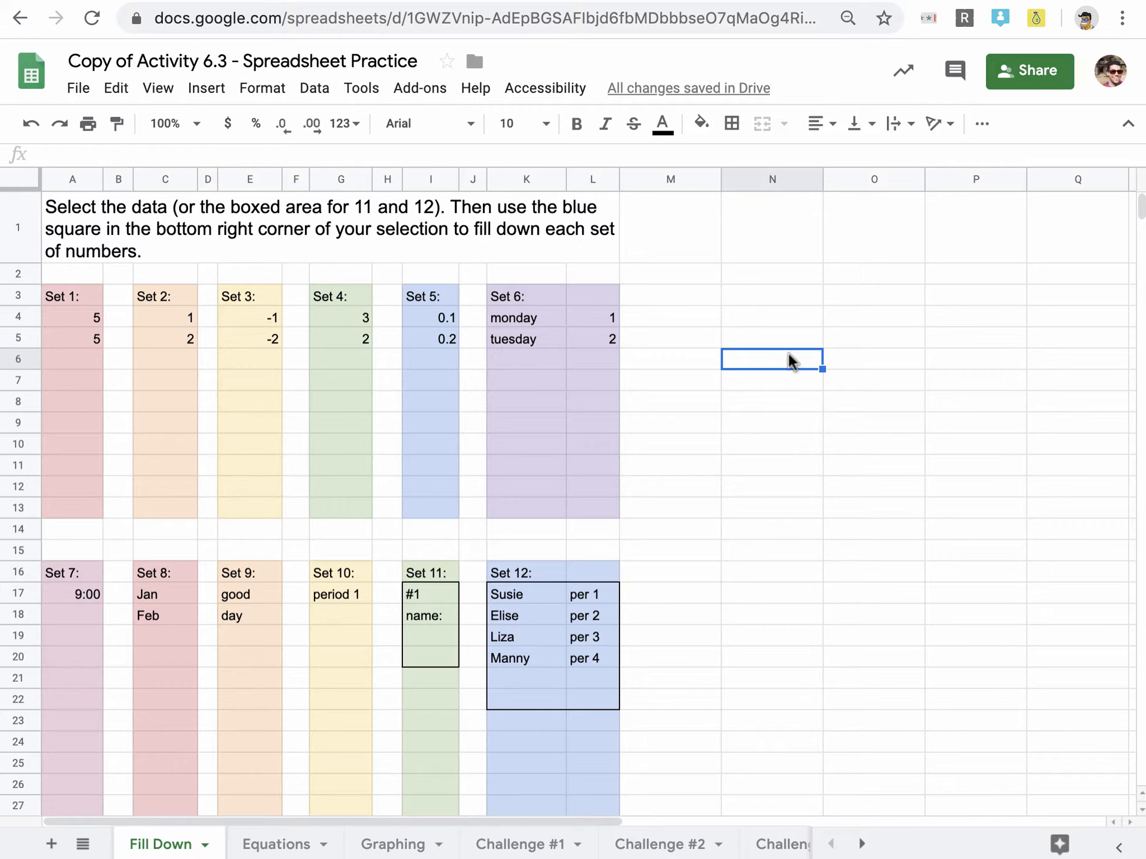
key(Right)
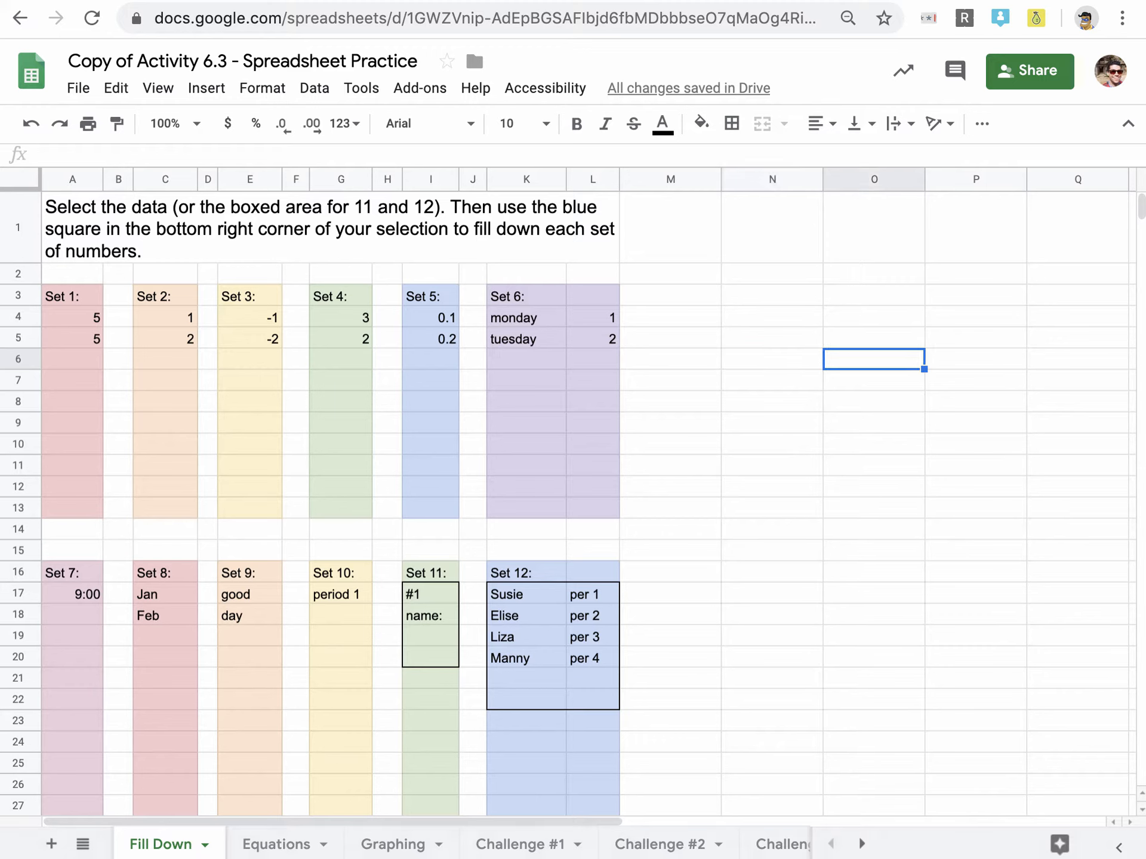
key(Left)
key(Down)
key(Up)
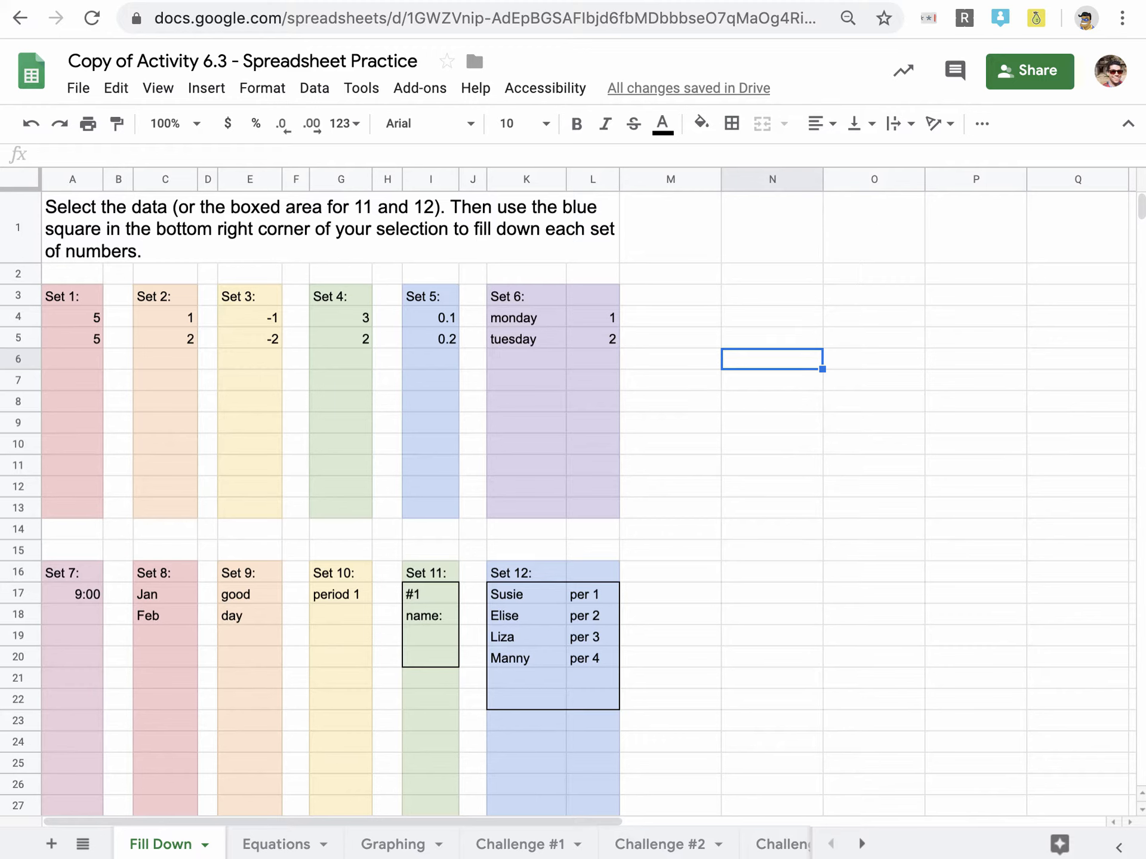
text(=5*40)
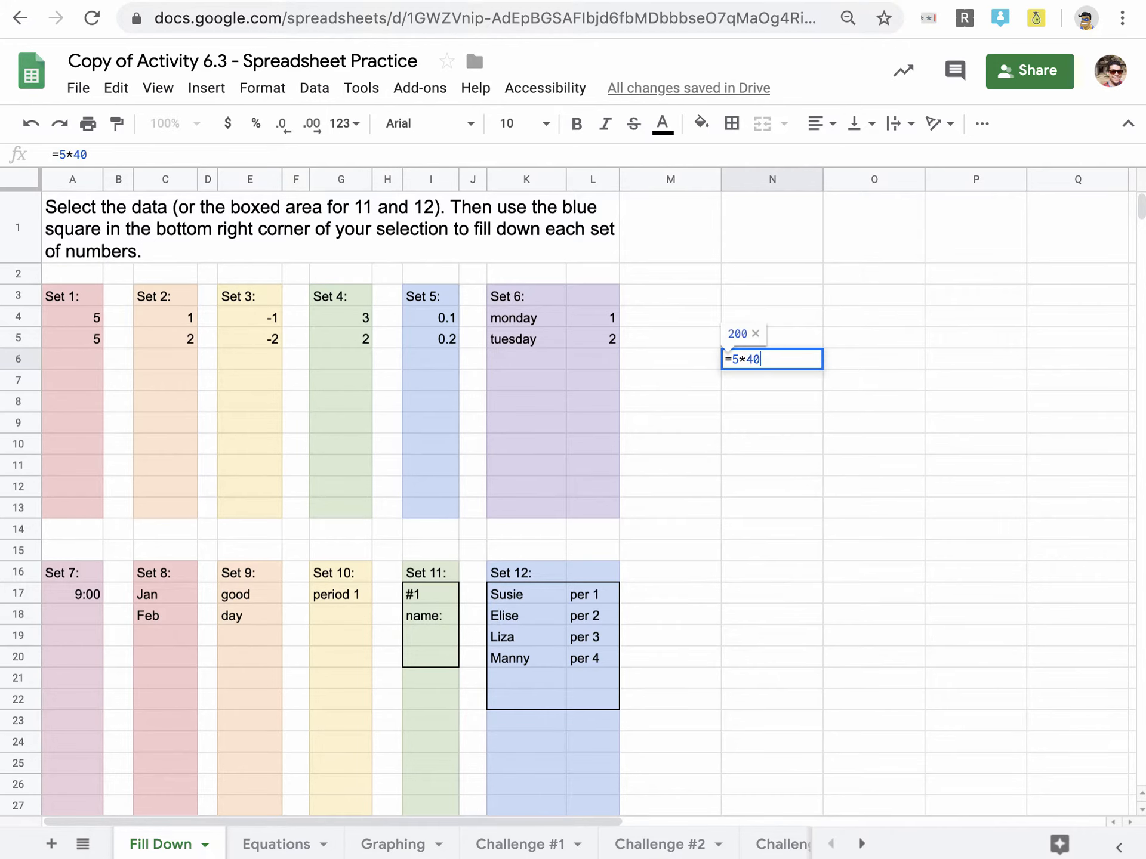
key(Return)
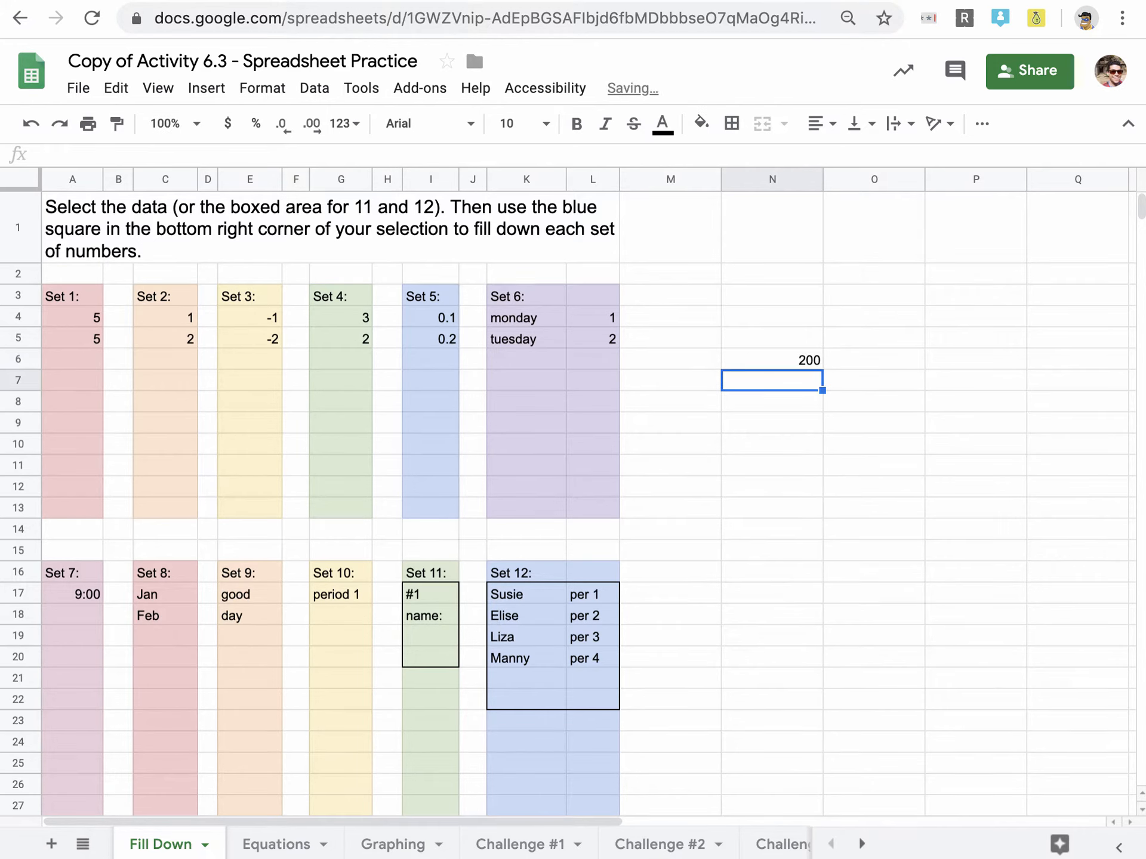
Clear the test formula from cell N6.
click(785, 352)
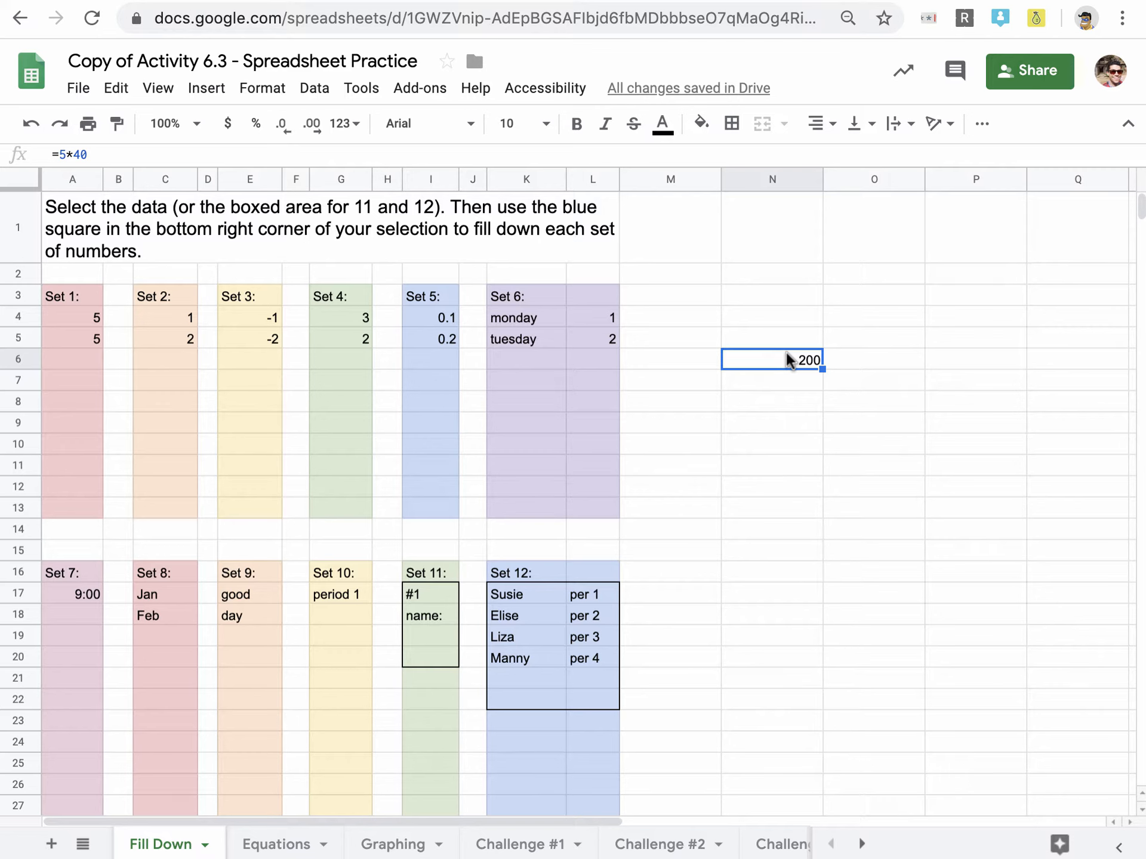
key(Delete)
click(174, 846)
Enter the value 5 individually in cells A6, A7 and A8 under Set 1.
click(81, 314)
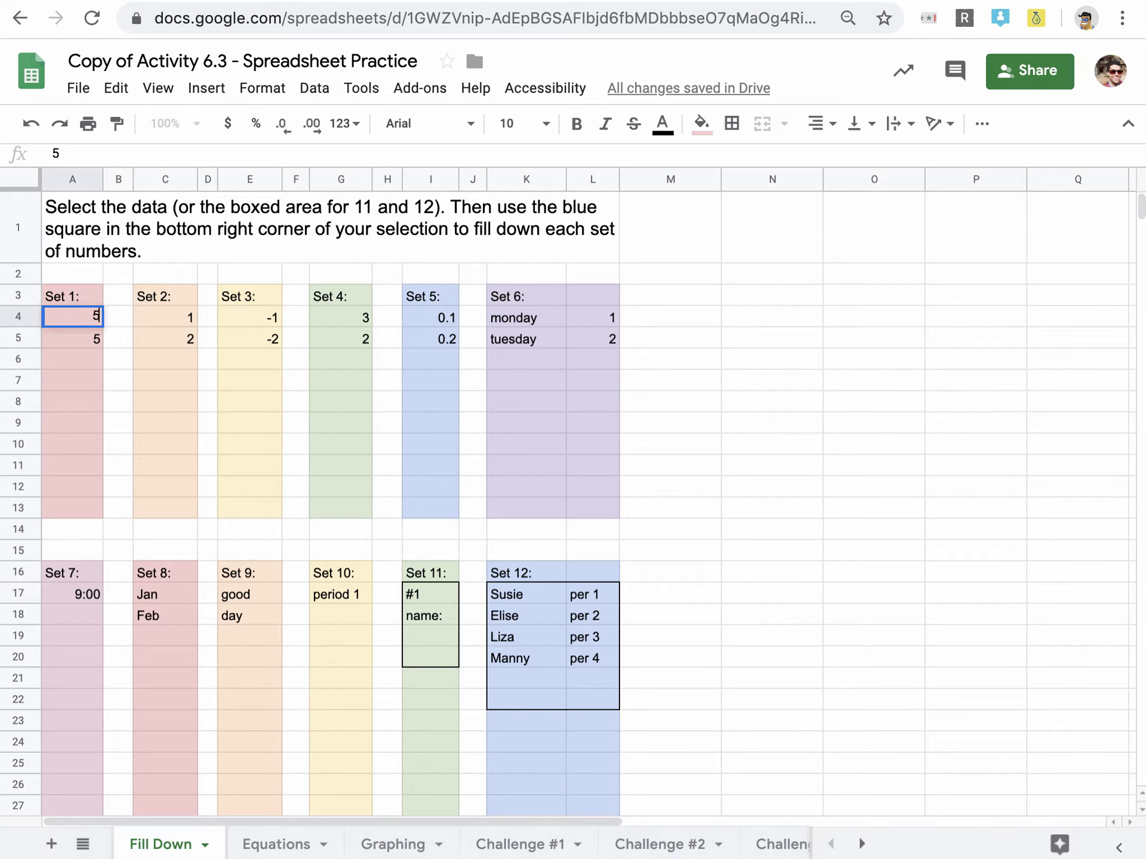
key(Down)
key(Down)
text(5)
key(Return)
text(5)
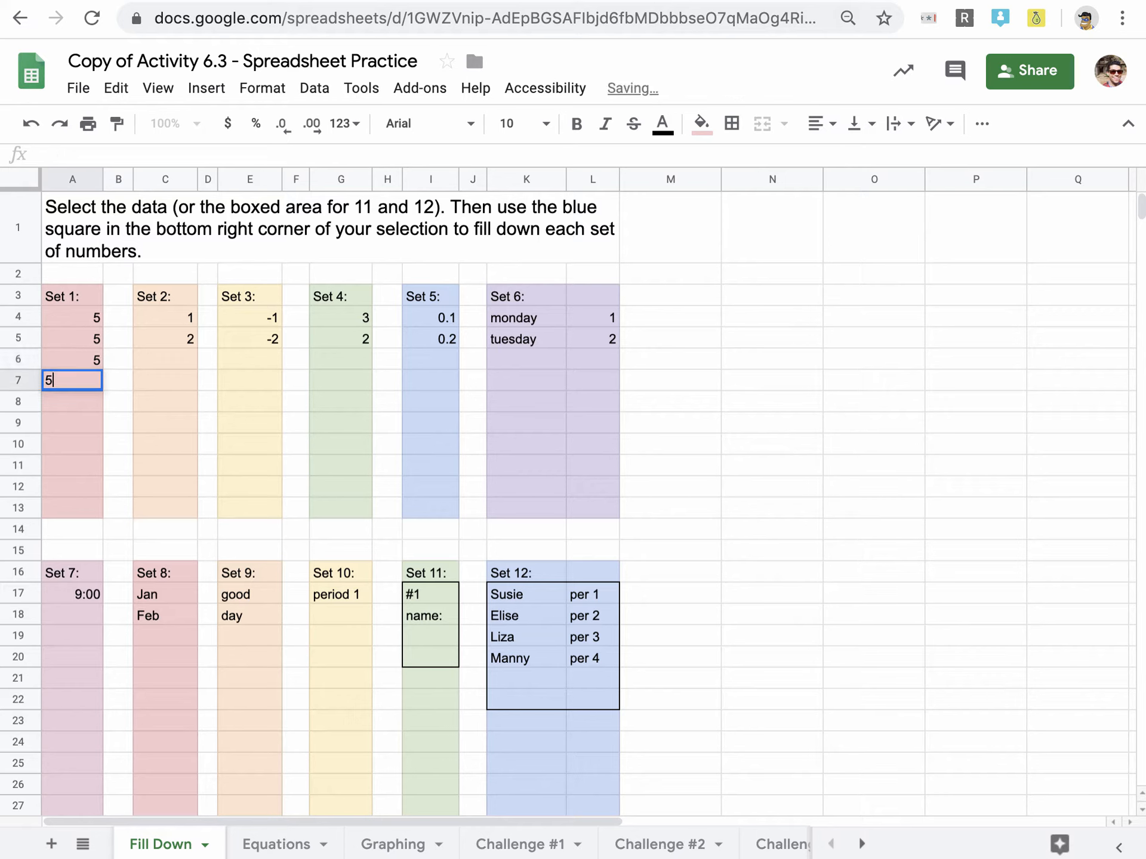
key(Return)
text(5)
key(Return)
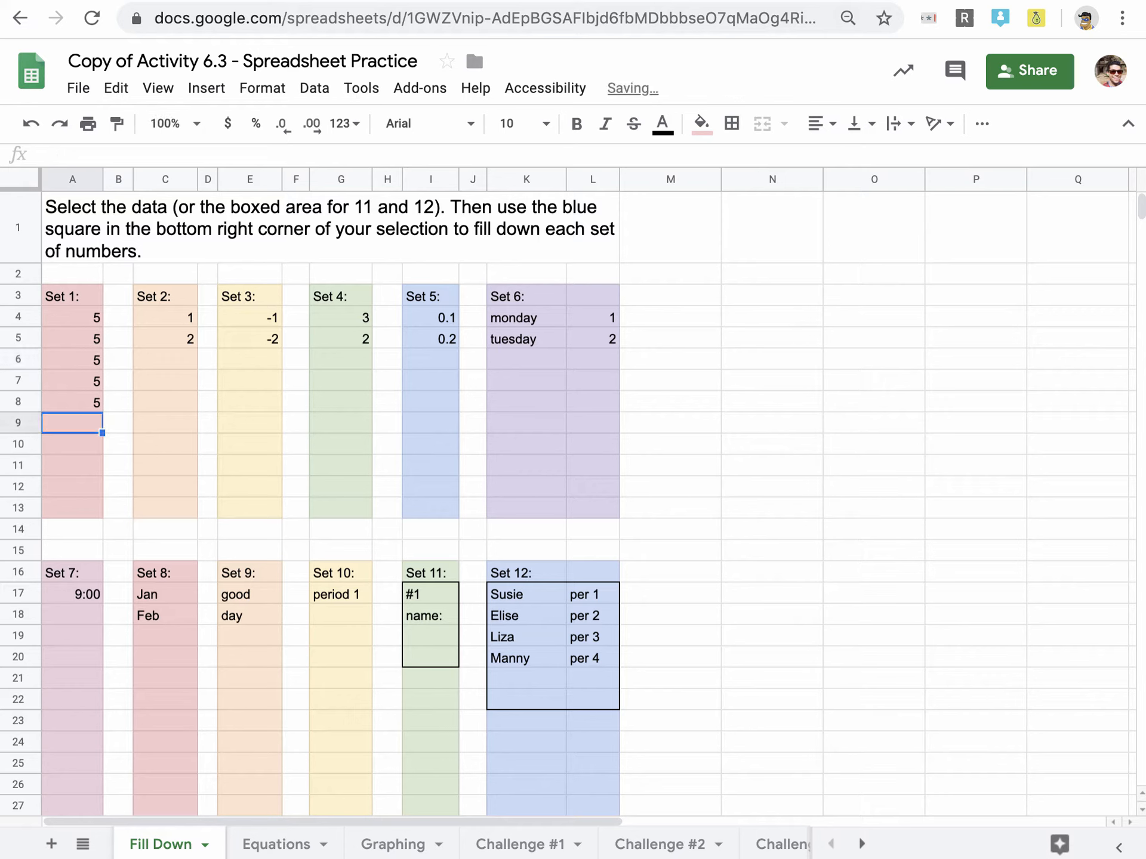
Clear the manually entered values from A6:A8 in Set 1.
key(shift+Up)
key(shift+Up)
key(shift+Up)
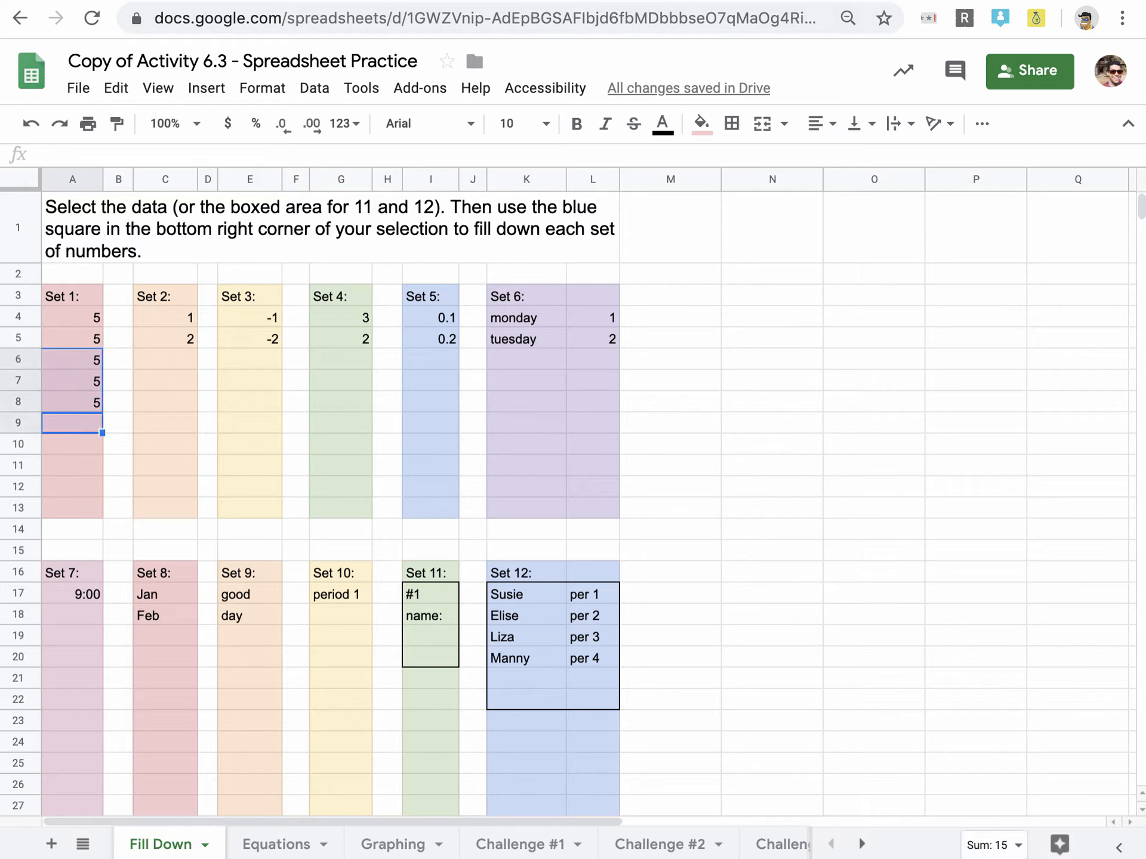
key(Delete)
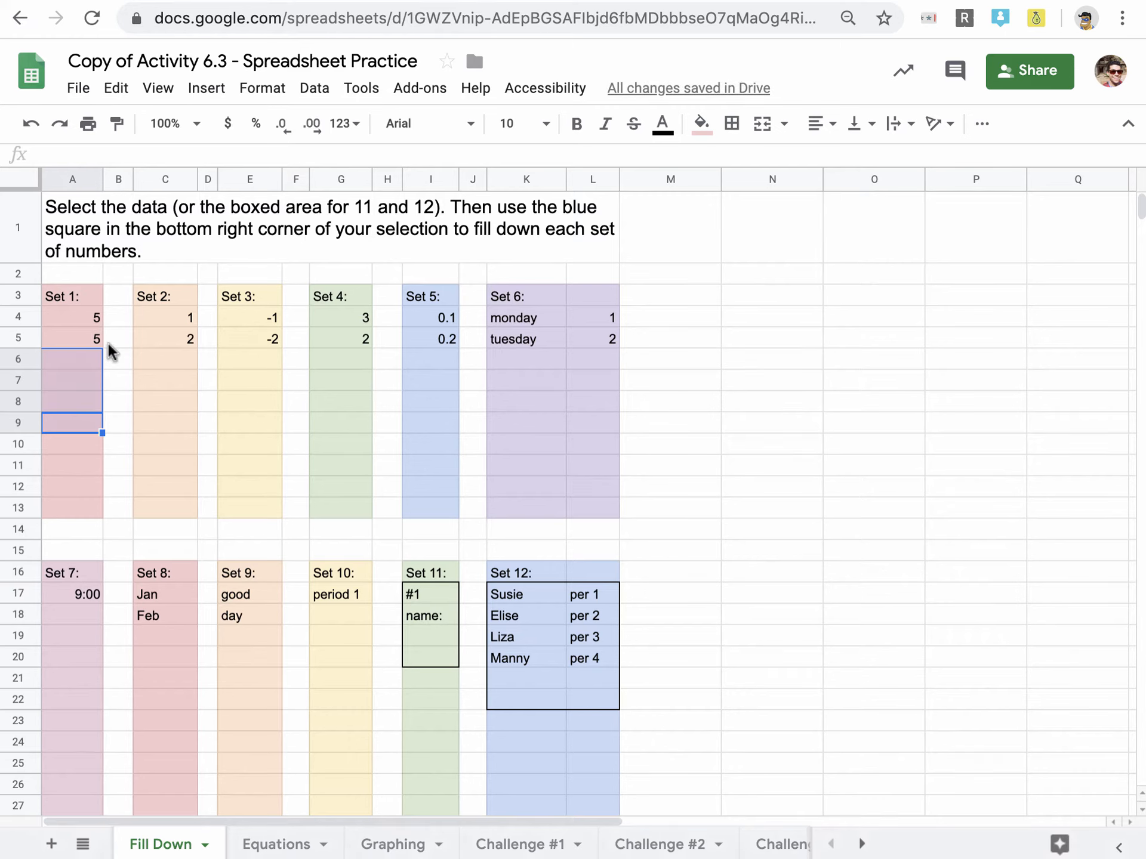
Fill the Set 1 values in A4:A5 down to row 13, and undo the fill.
click(79, 321)
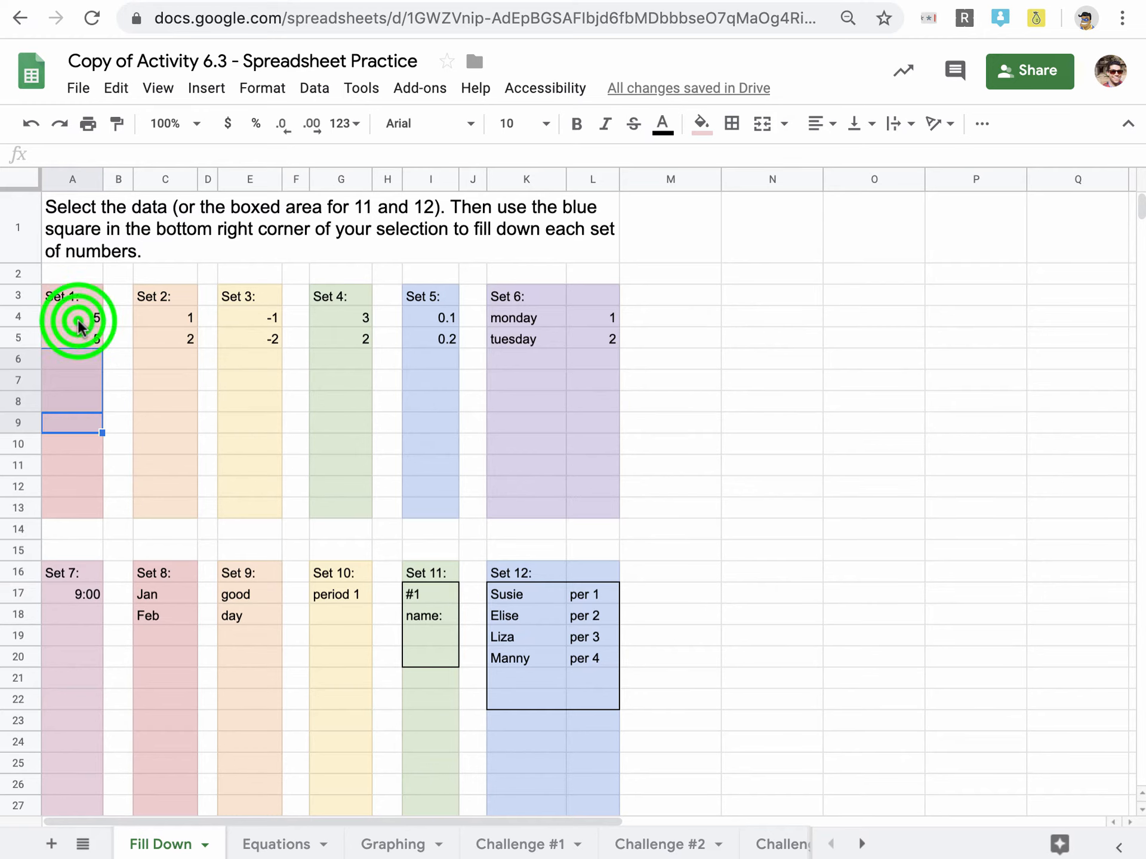
drag(79, 328, 84, 339)
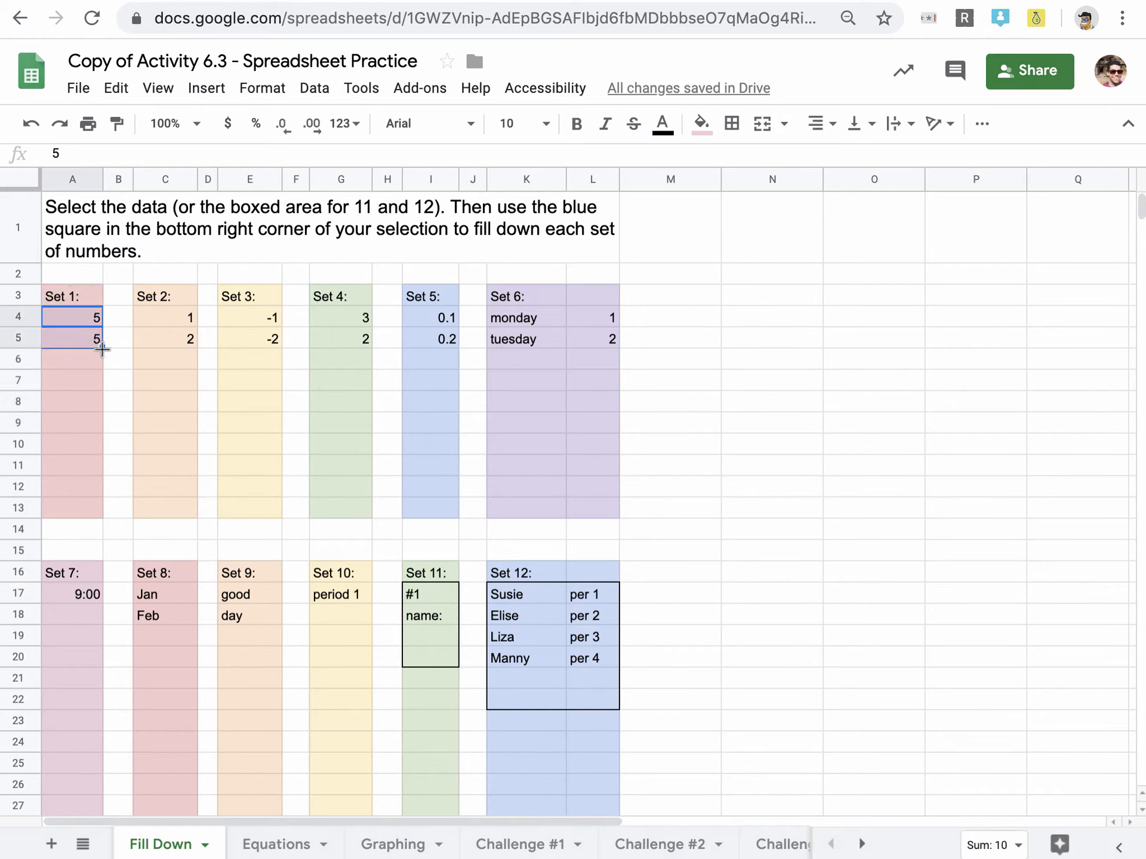
drag(103, 348, 87, 514)
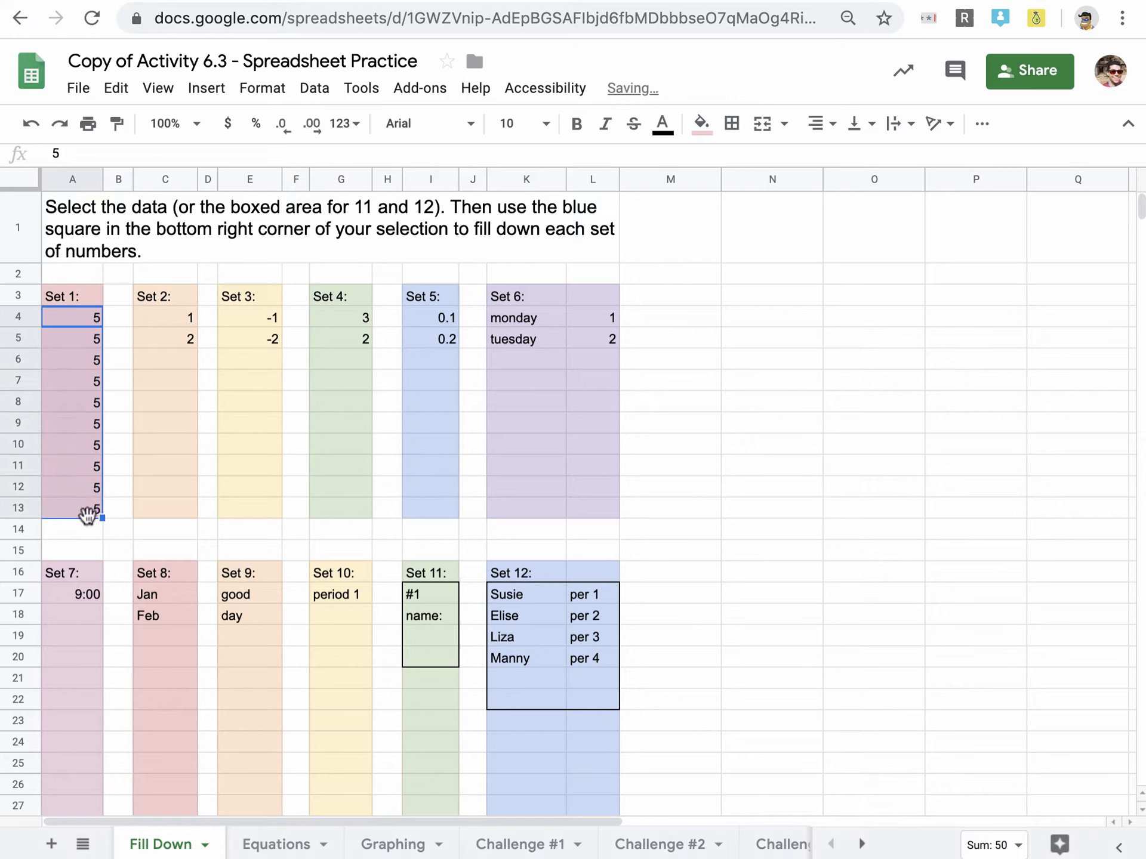
key(ctrl+z)
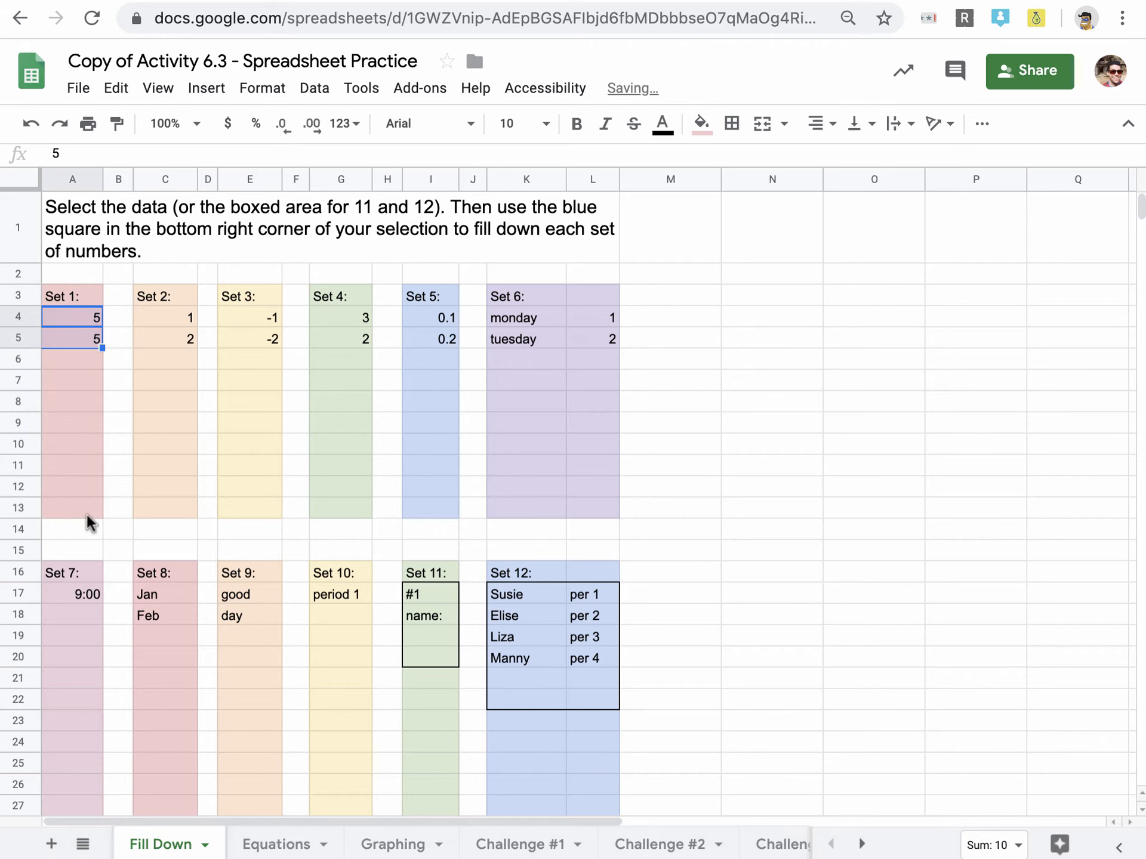
Fill the two starting values of Set 1 down through cell A13.
click(145, 406)
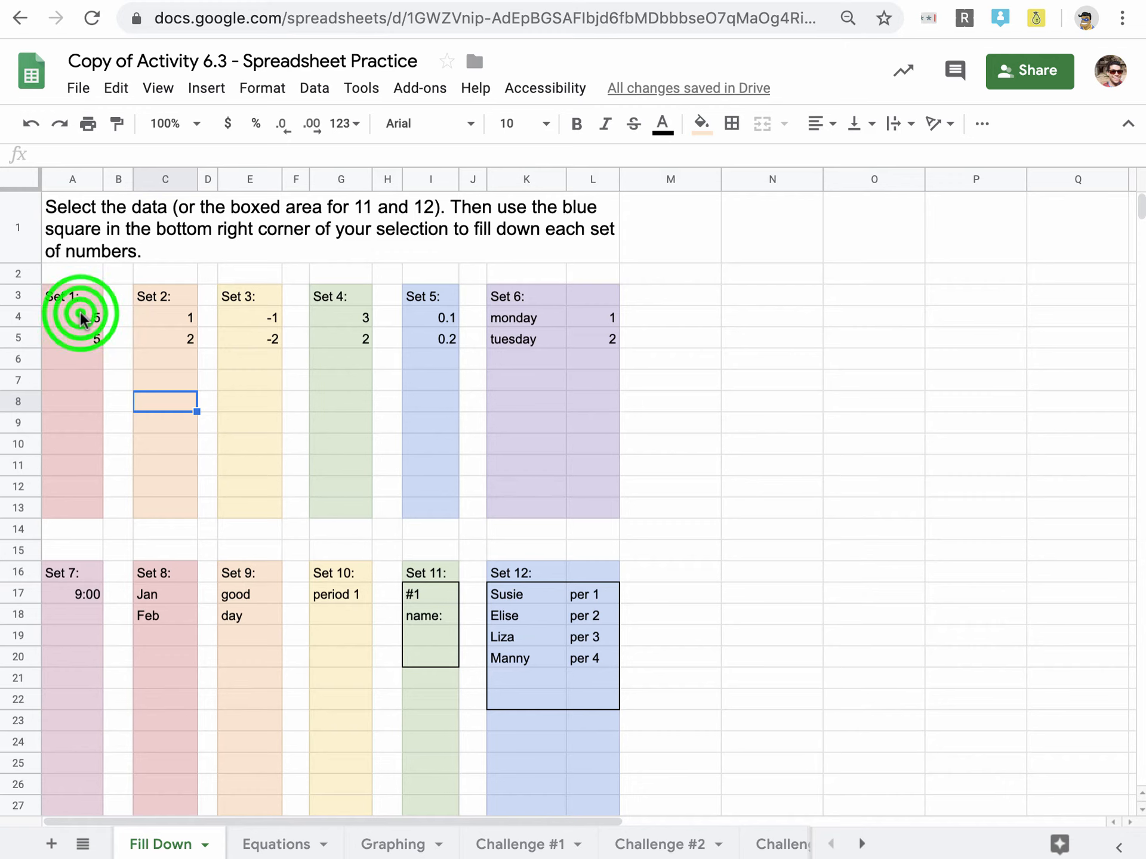
click(80, 317)
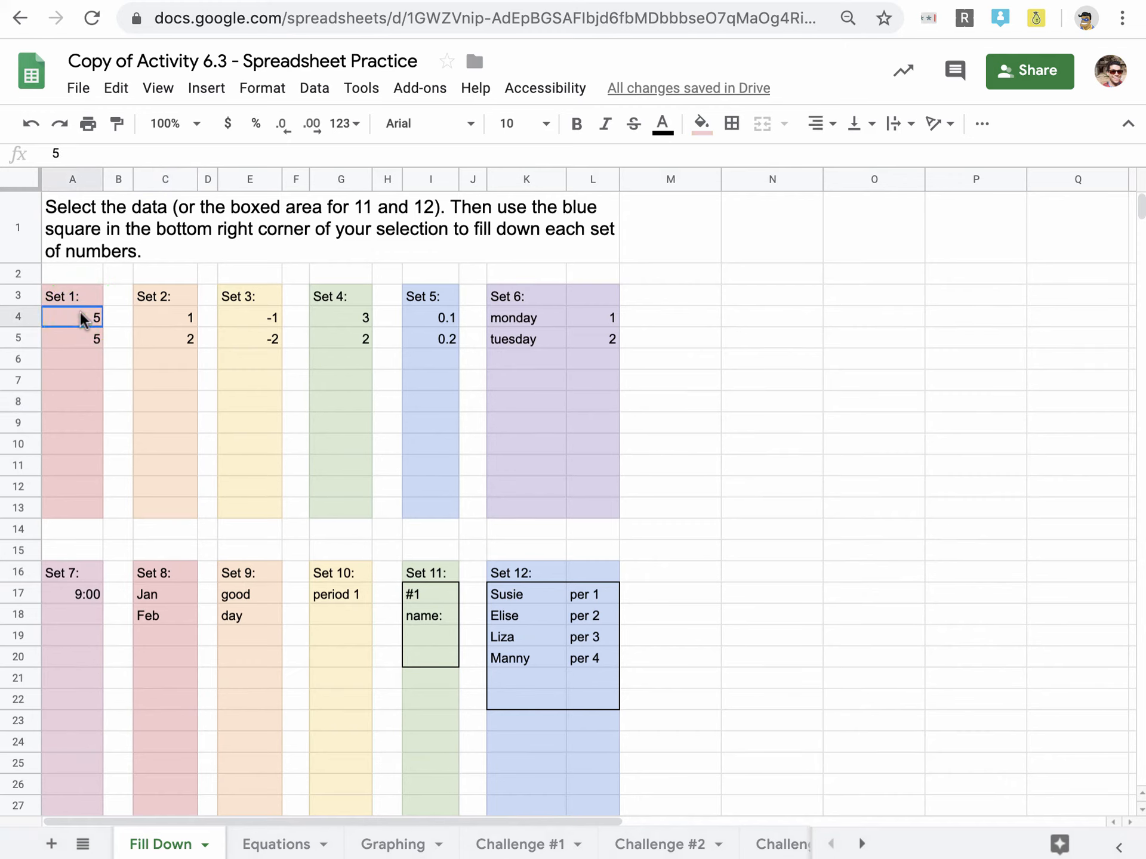
mouse_move(80, 311)
mouse_down()
mouse_move(210, 354)
mouse_move(248, 588)
mouse_move(190, 483)
mouse_move(77, 435)
mouse_move(66, 642)
mouse_move(205, 652)
mouse_move(301, 516)
mouse_move(287, 415)
mouse_move(365, 503)
mouse_move(369, 577)
mouse_move(278, 474)
mouse_move(270, 548)
mouse_move(132, 423)
mouse_move(93, 343)
mouse_up()
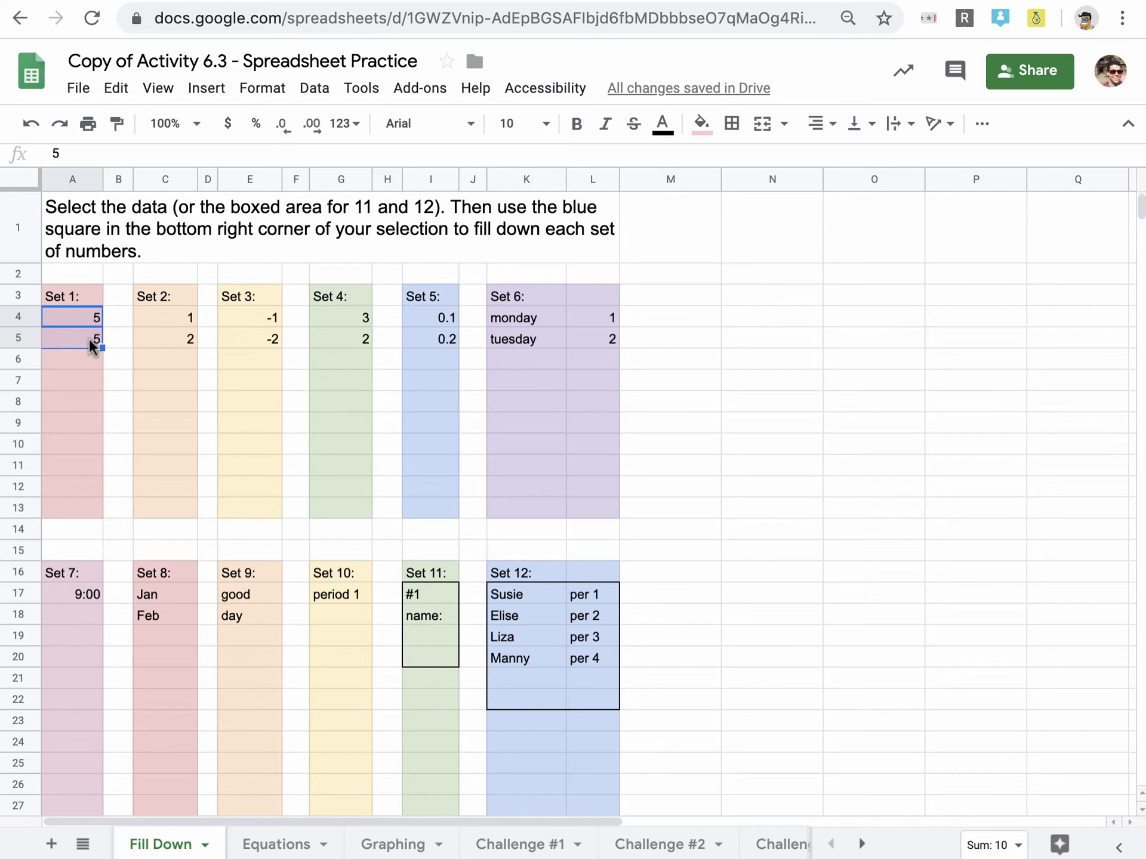
click(103, 358)
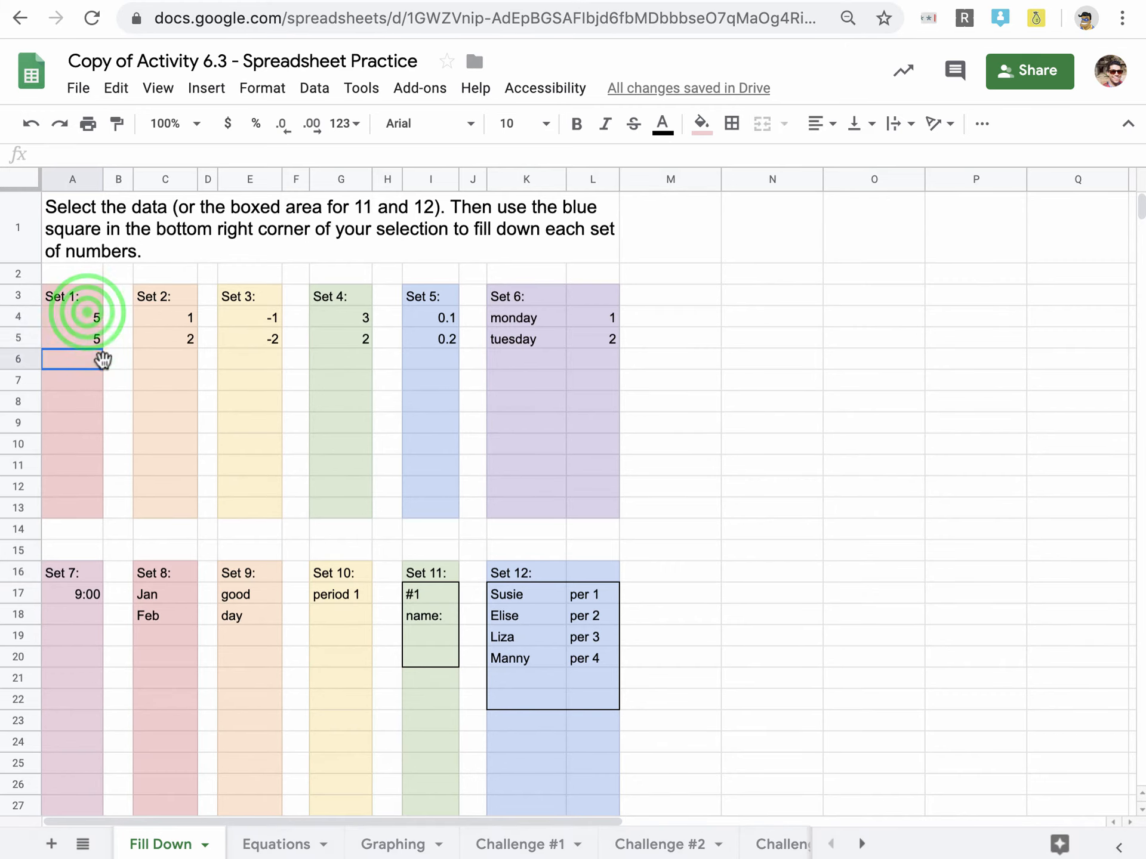
drag(88, 315, 97, 506)
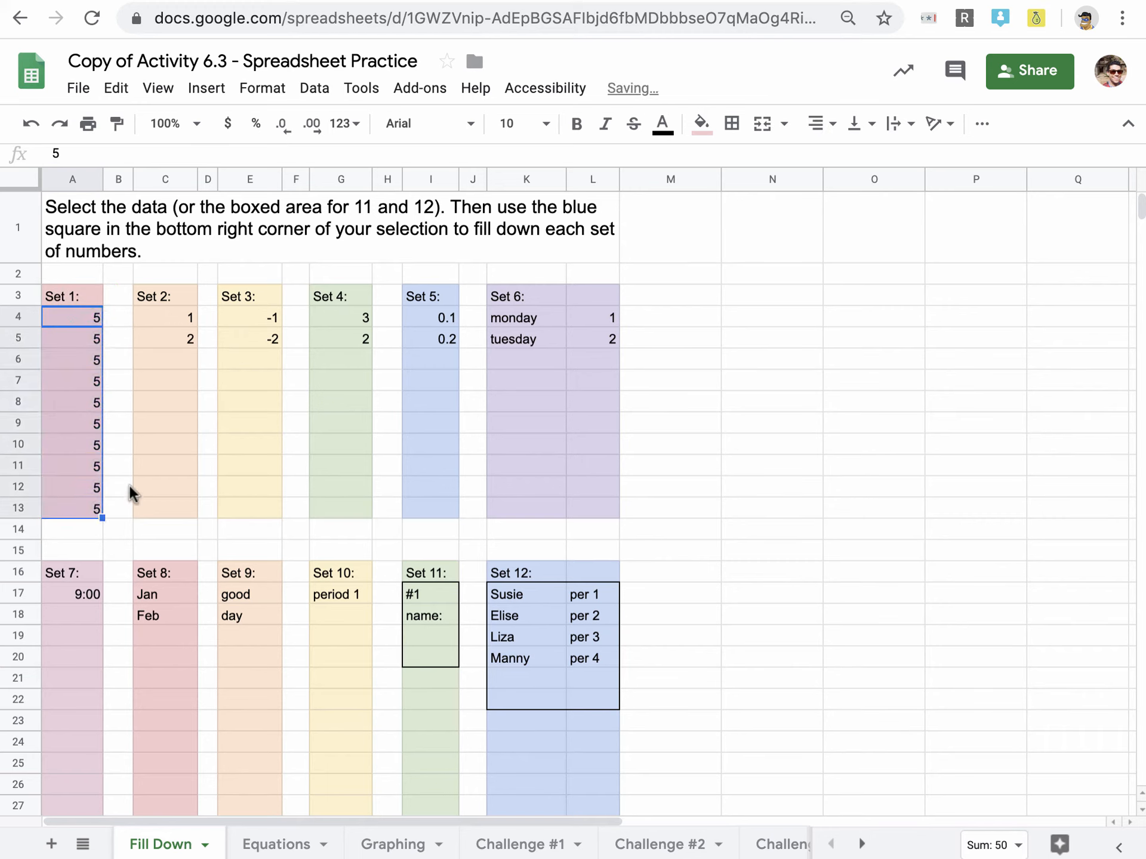
Fill the starting values of Sets 2 through 6 down to row 13, extending both columns of Set 6 together.
drag(160, 317, 199, 501)
click(246, 317)
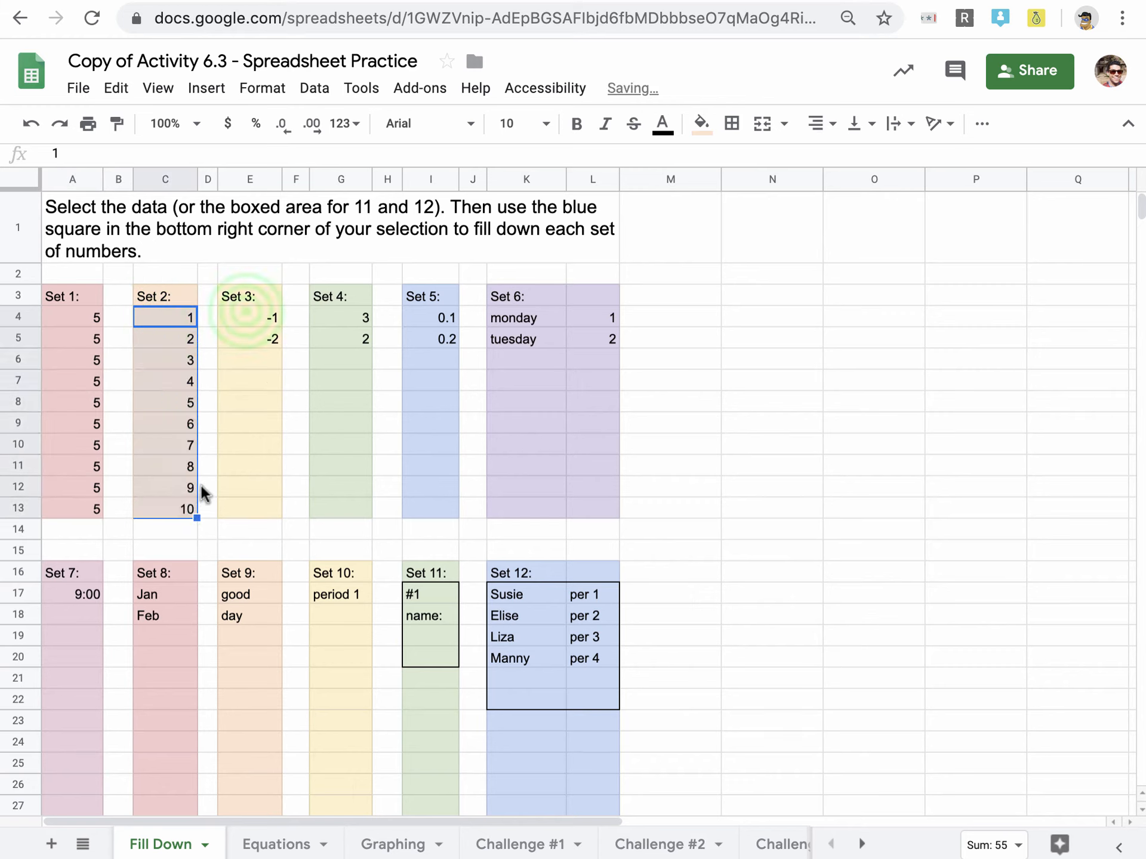
drag(246, 316, 277, 503)
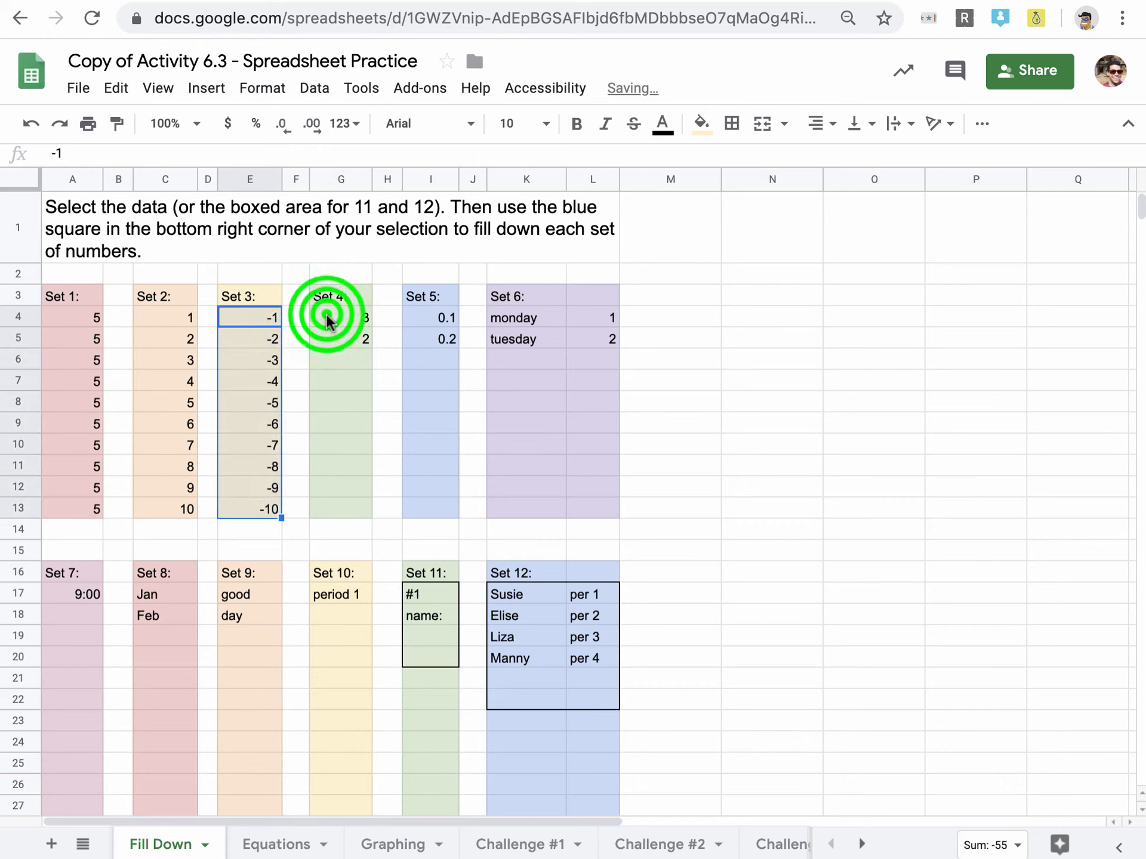
drag(326, 315, 346, 504)
drag(408, 315, 448, 509)
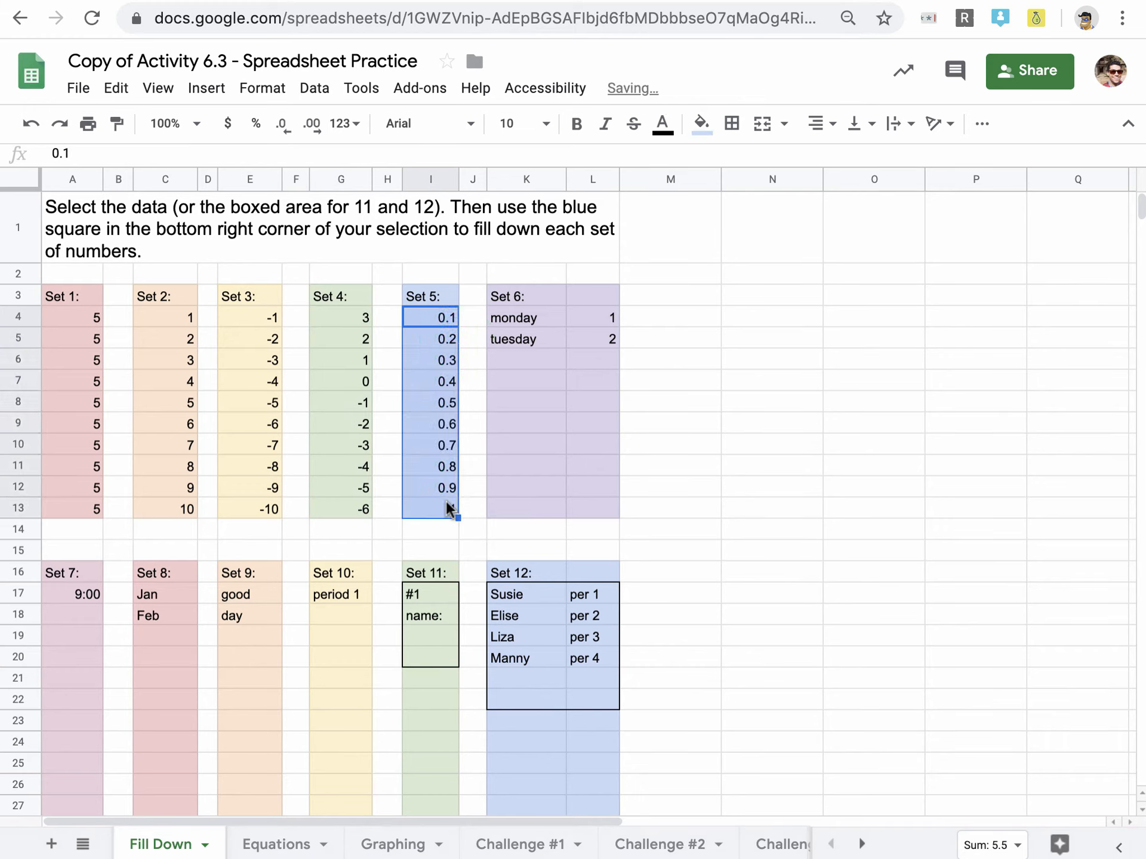
drag(542, 318, 601, 342)
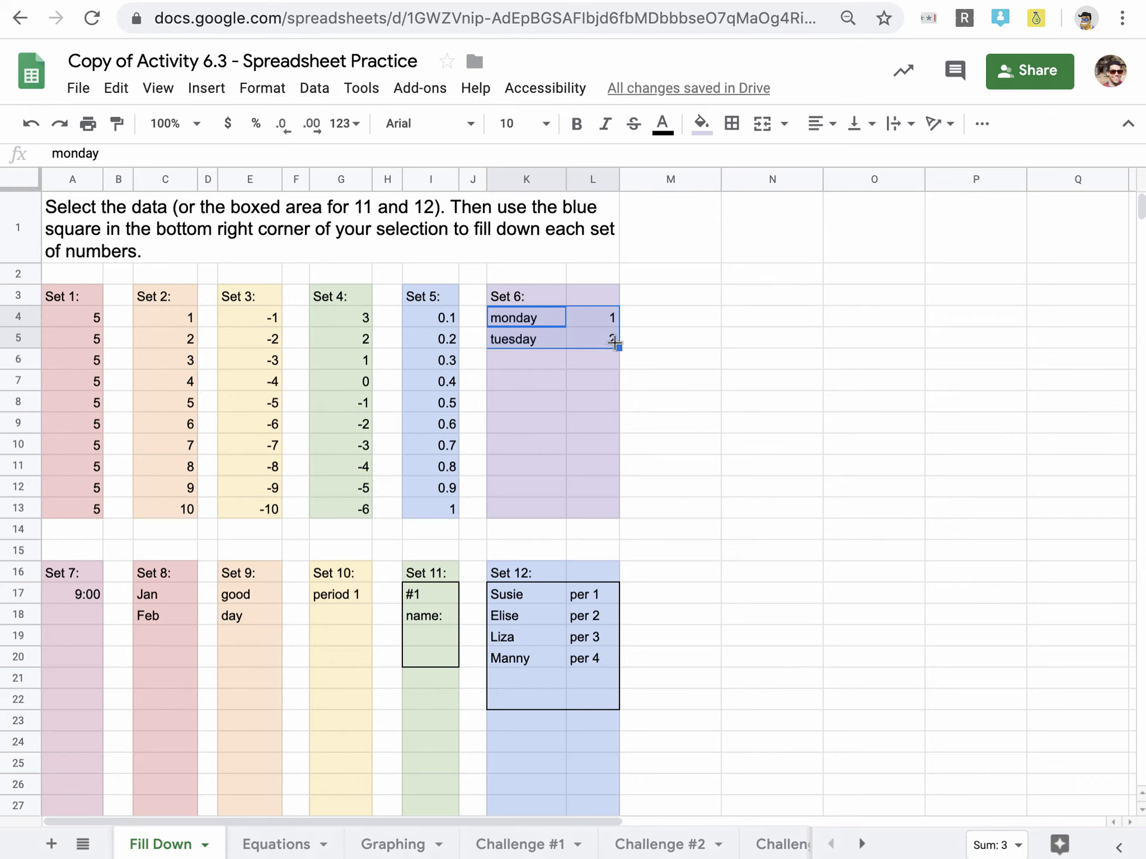
drag(619, 349, 605, 501)
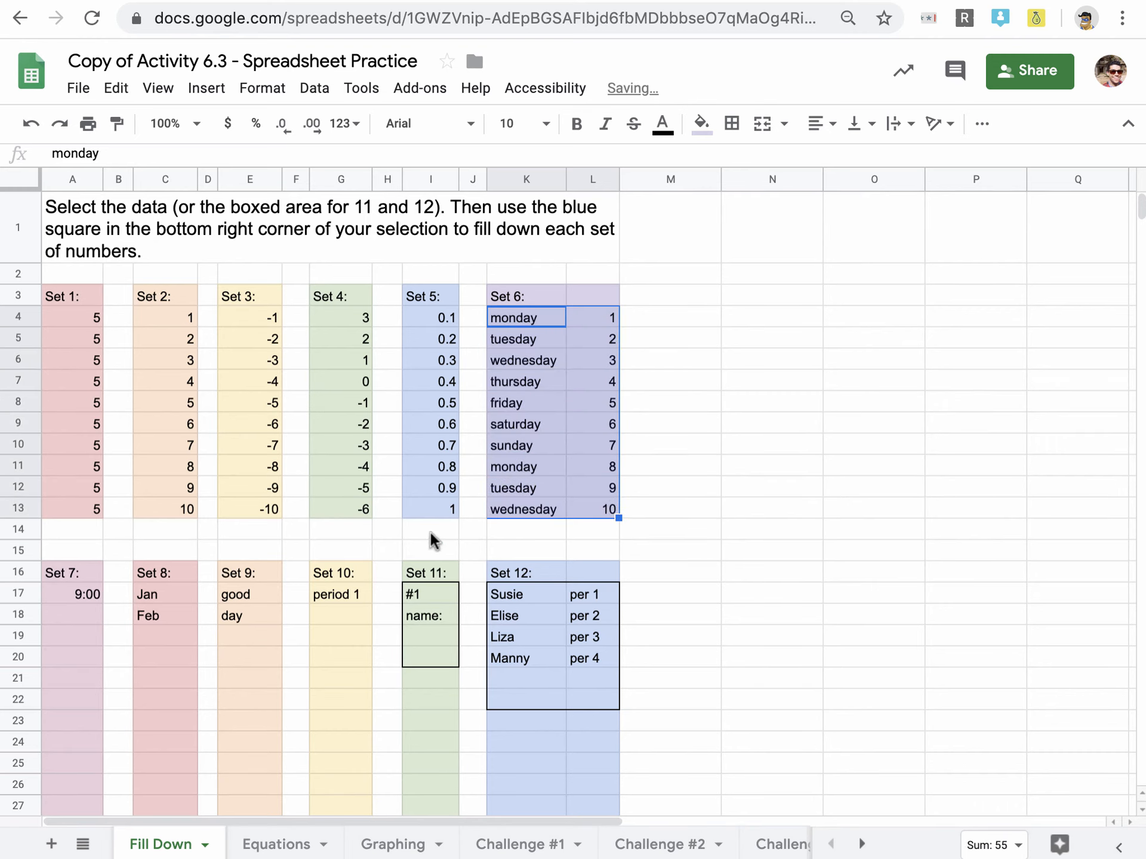
Fill the Set 7 time and the Set 8 months down to row 34.
mouse_move(1141, 206)
mouse_down()
mouse_move(1141, 224)
mouse_move(1141, 212)
mouse_up()
click(78, 394)
drag(102, 403, 91, 758)
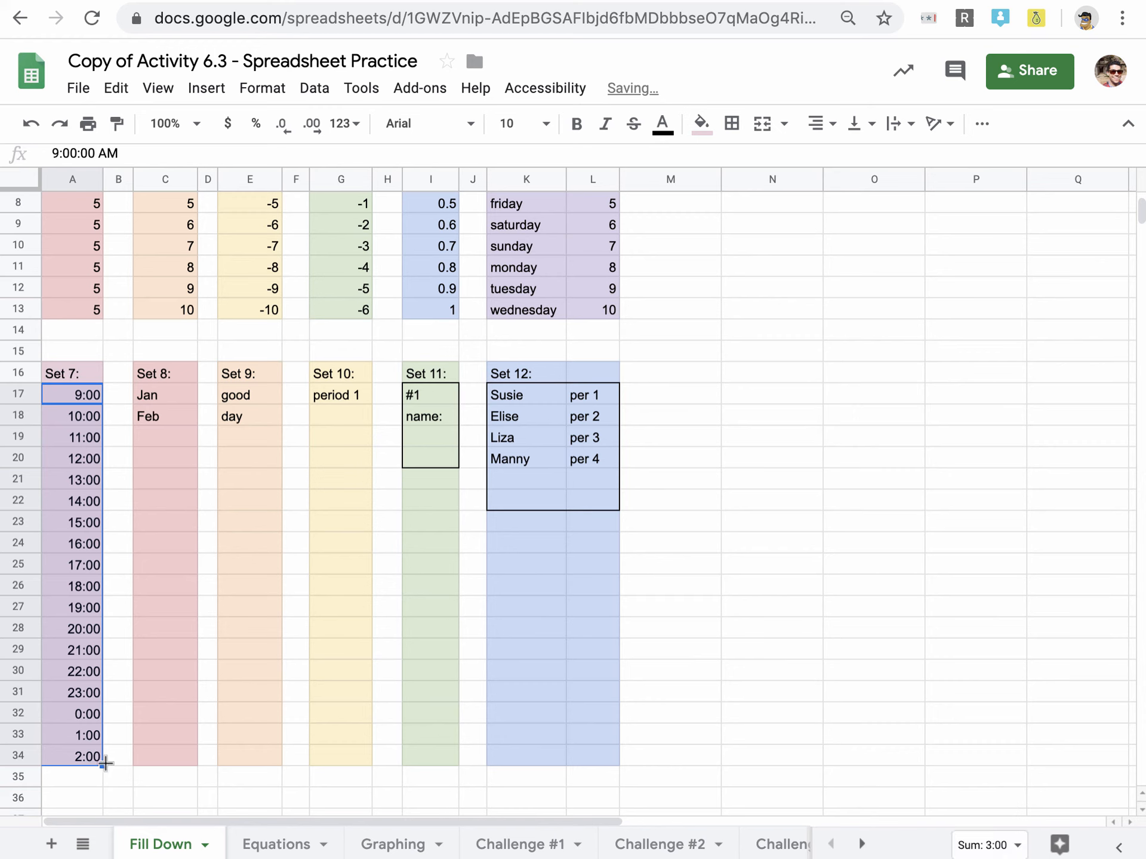
drag(153, 398, 181, 746)
Fill the Set 9 words "good" and "day" and the Set 10 "period 1" entry down to row 34.
click(255, 396)
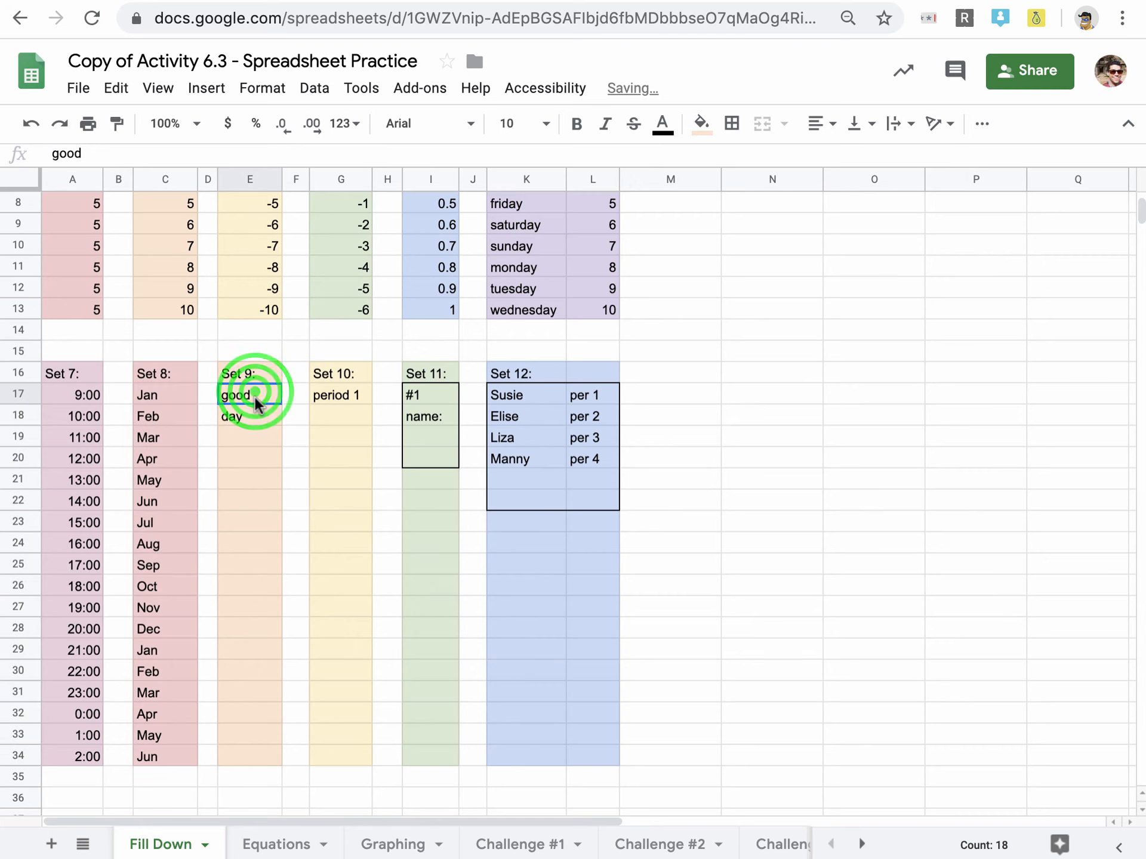
drag(255, 396, 275, 435)
drag(280, 425, 250, 753)
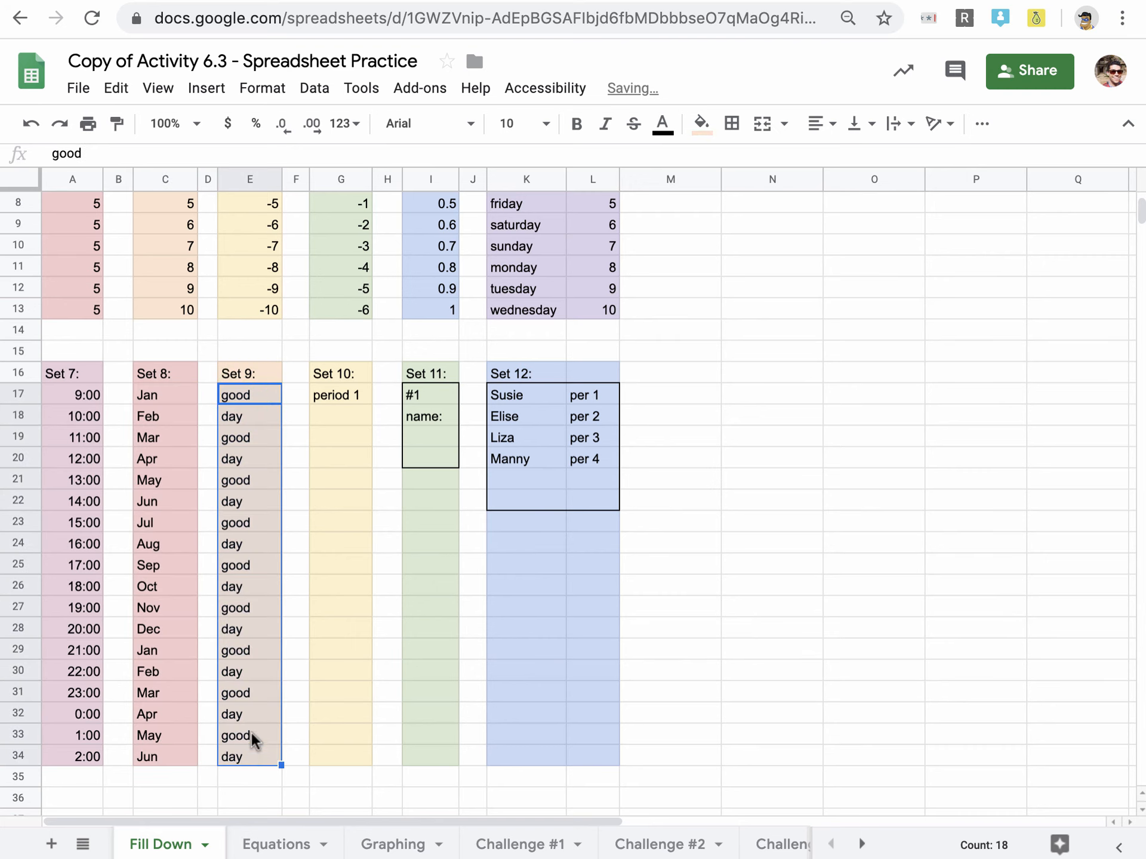
click(332, 396)
drag(371, 401, 366, 746)
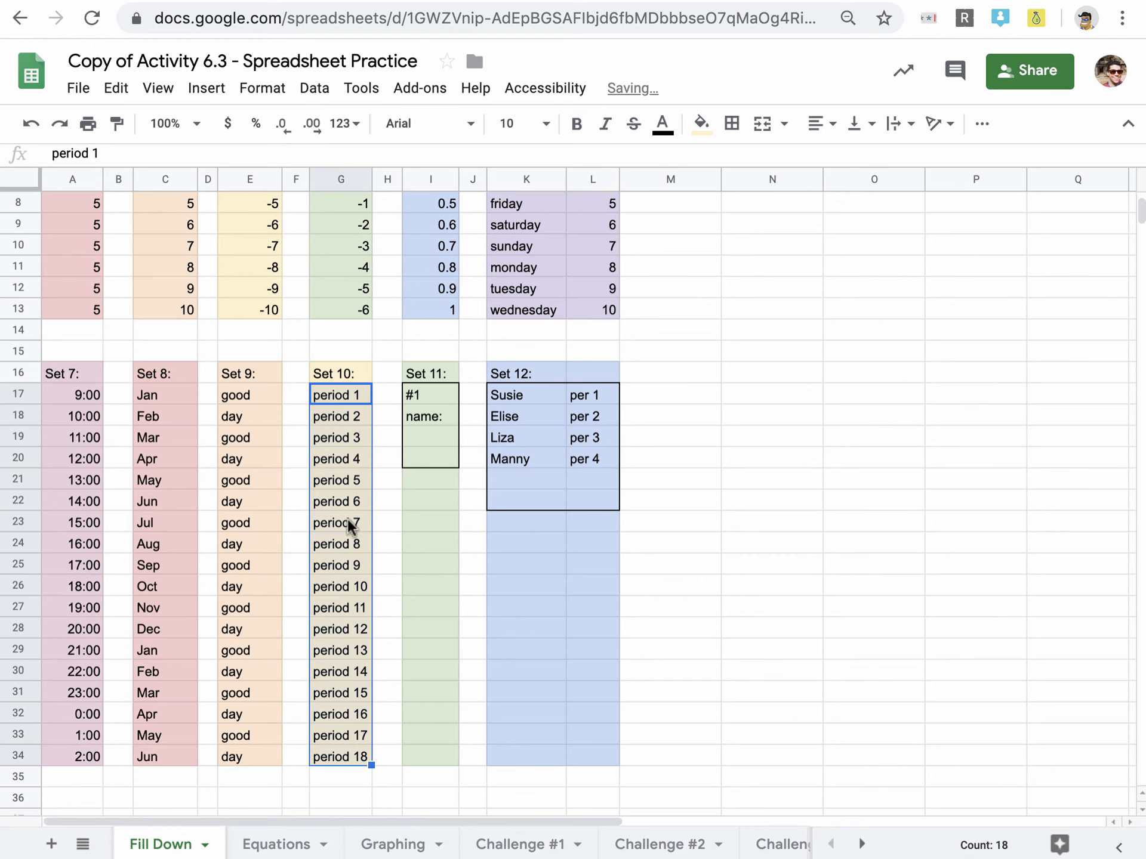
Fill the whole boxed Set 11 block I17:I20, including its empty cells, down to row 34.
drag(440, 395, 442, 451)
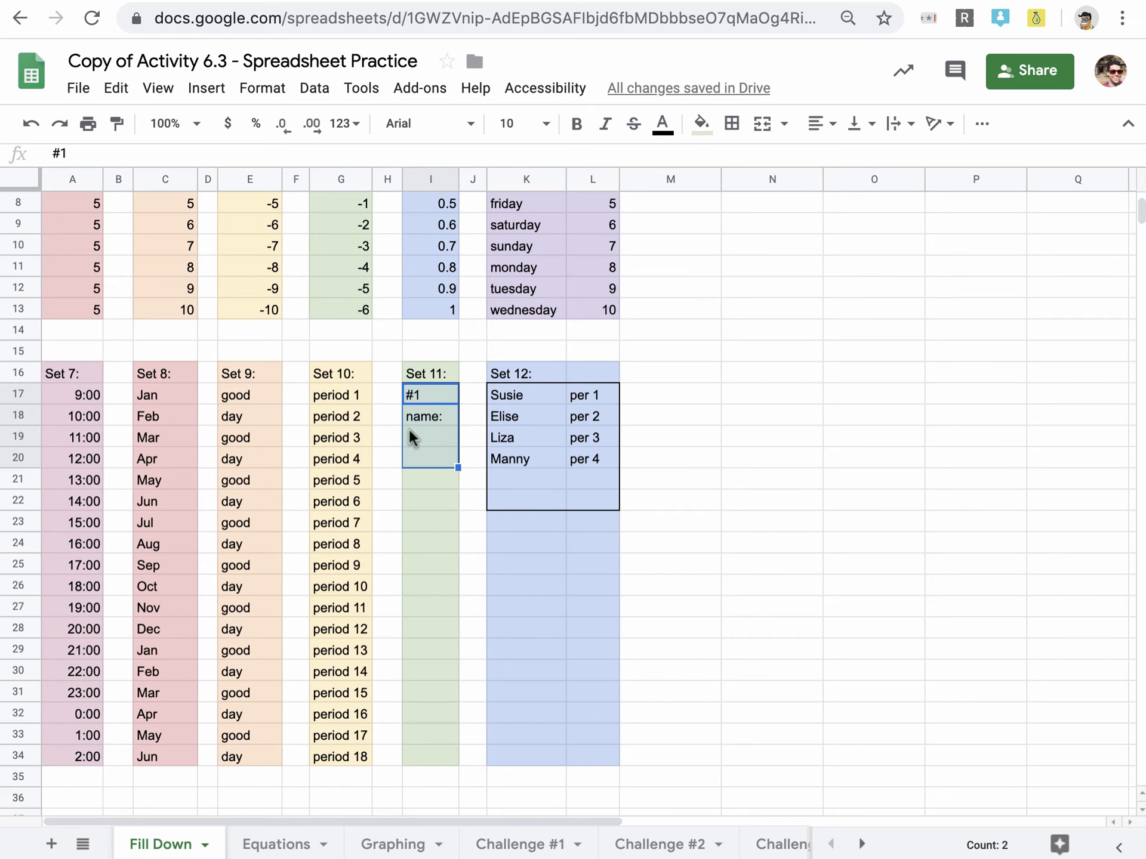
drag(457, 468, 463, 758)
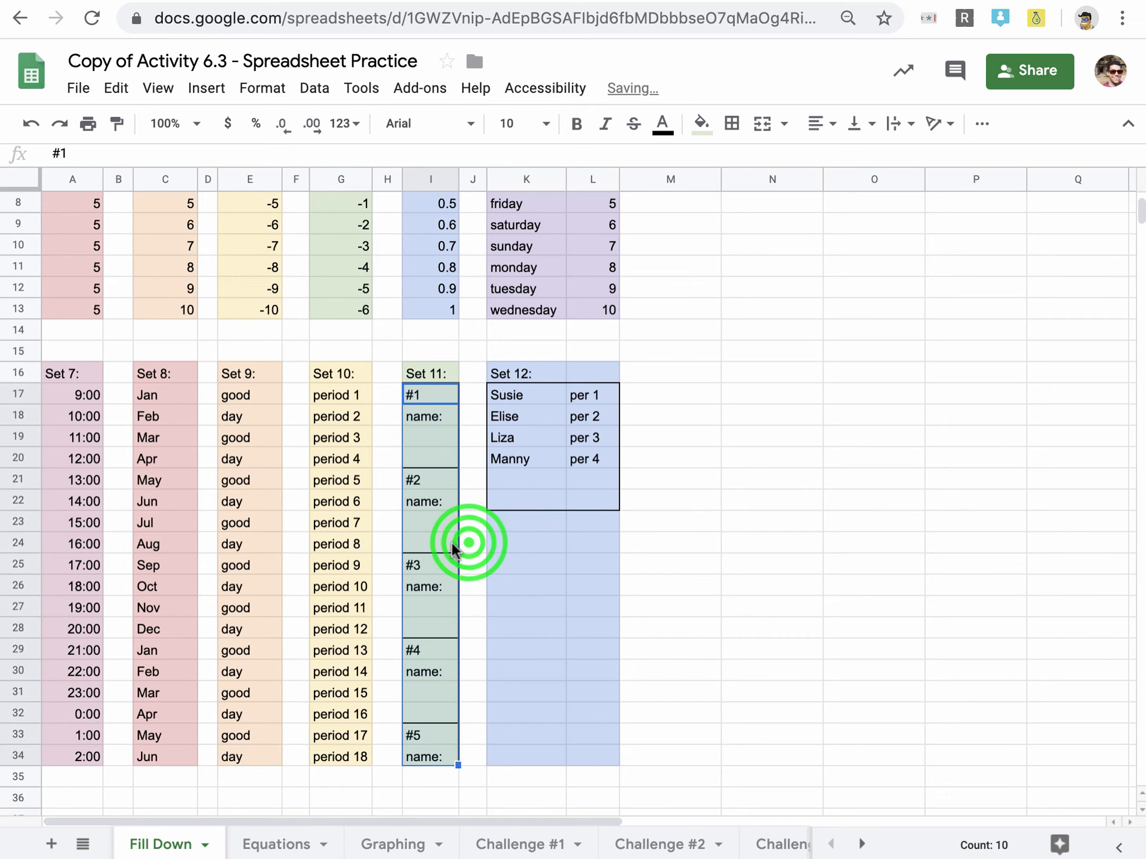
click(469, 545)
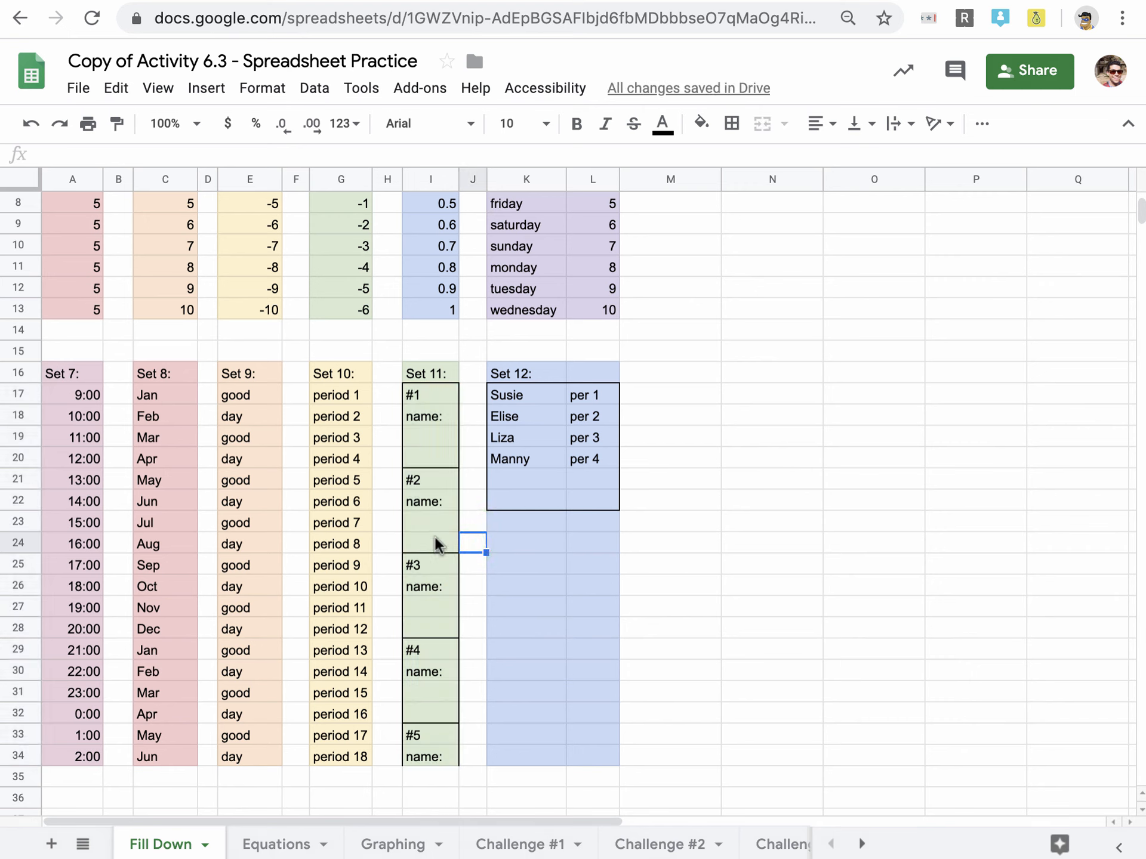
Fill the whole boxed Set 12 block K17:L22 down to row 34.
click(520, 398)
drag(554, 416, 554, 722)
click(619, 508)
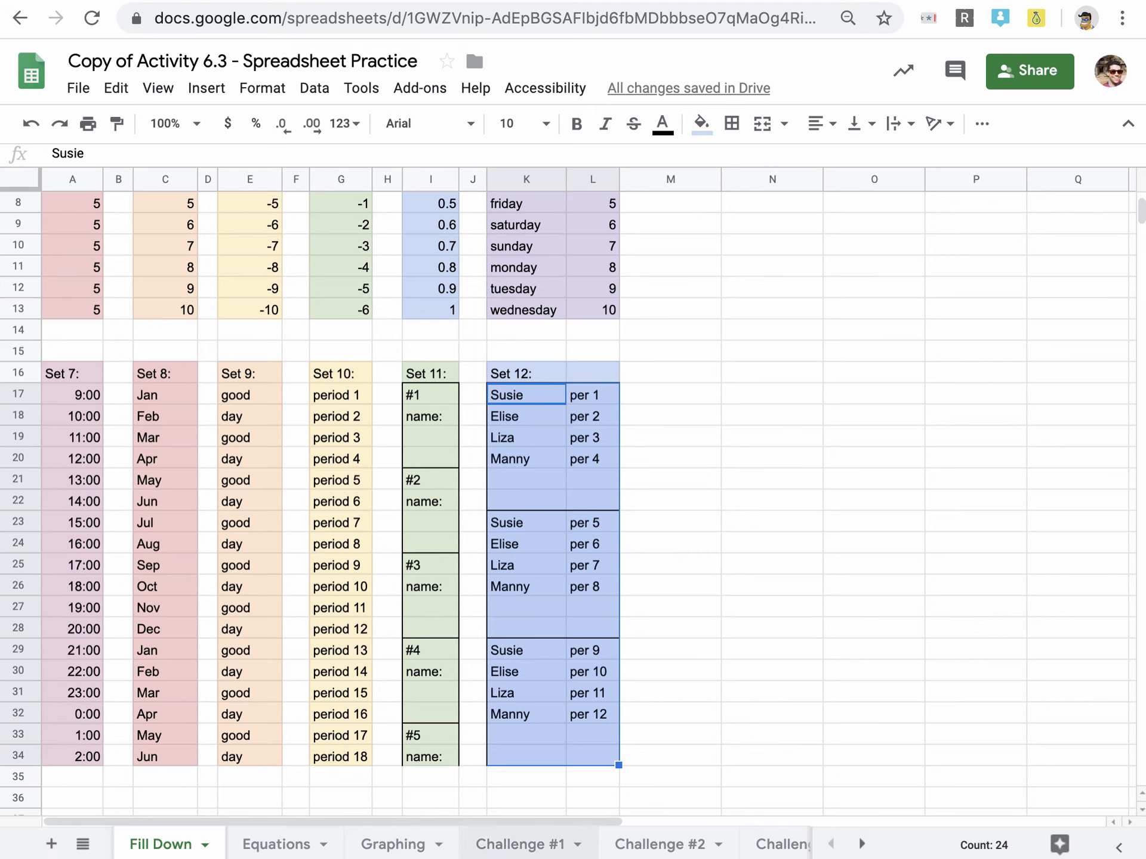
On the Challenge #1 sheet, fill the colours in A3:A9 down to row 25 and across the columns, and return to the Fill Down sheet.
click(533, 847)
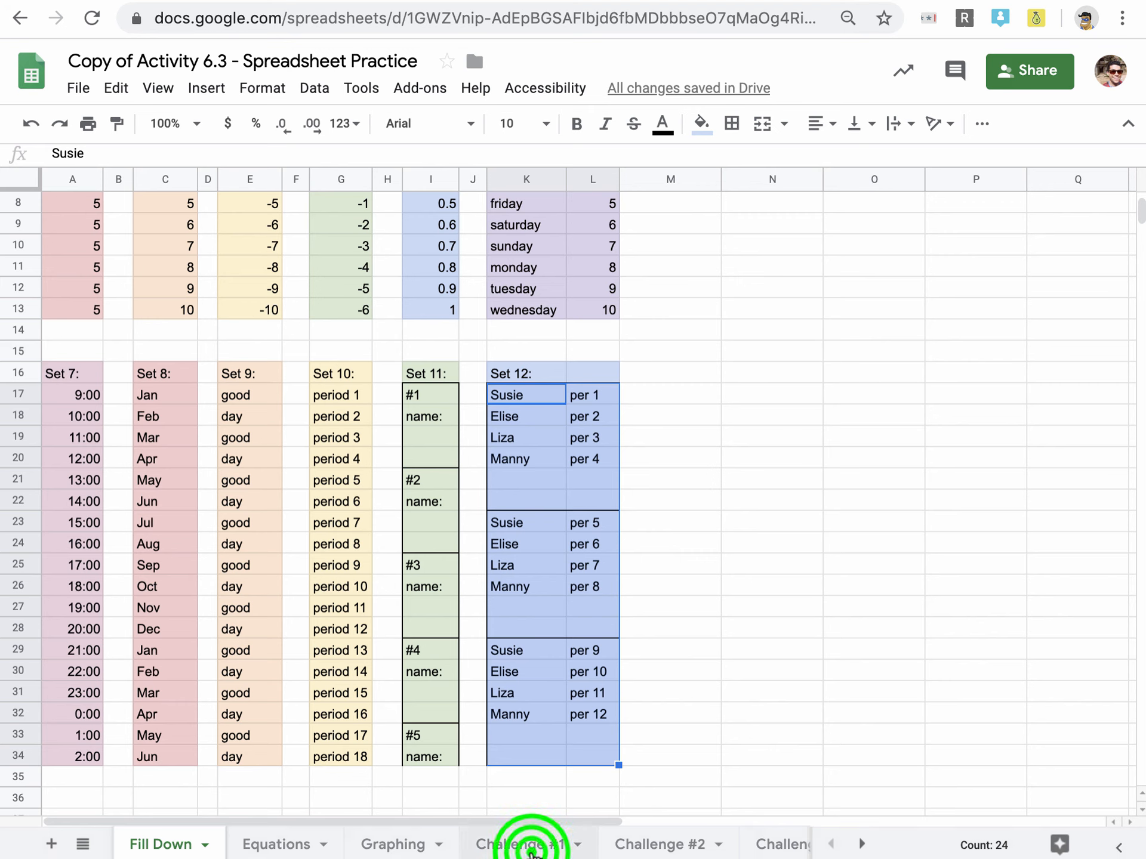
click(287, 488)
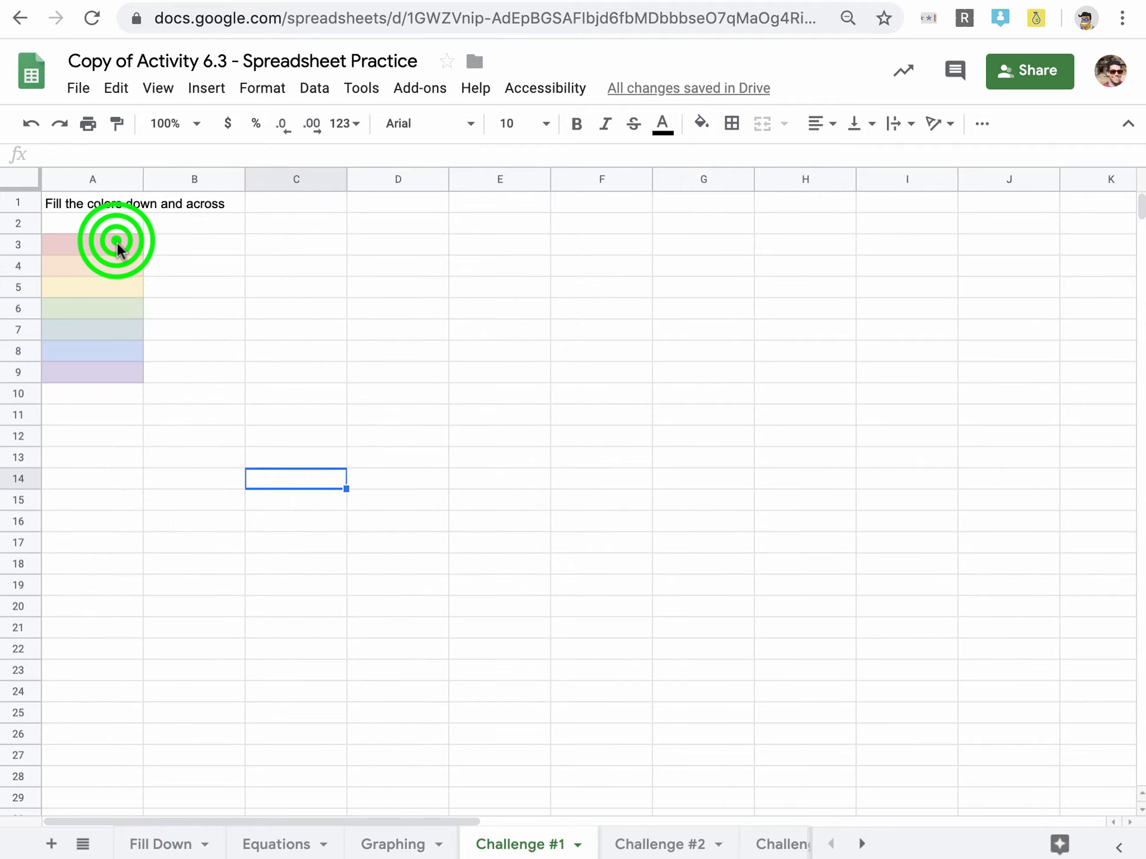
drag(117, 245, 1134, 764)
drag(875, 819, 97, 805)
click(162, 842)
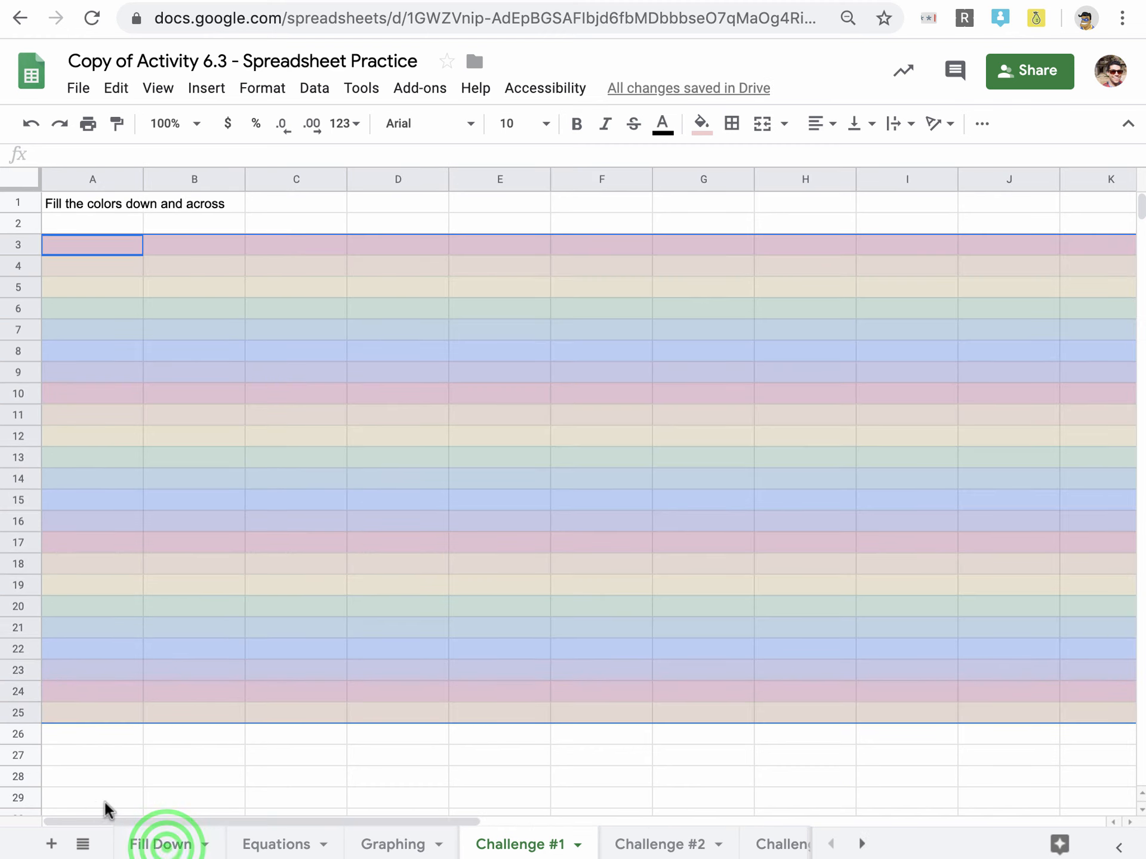